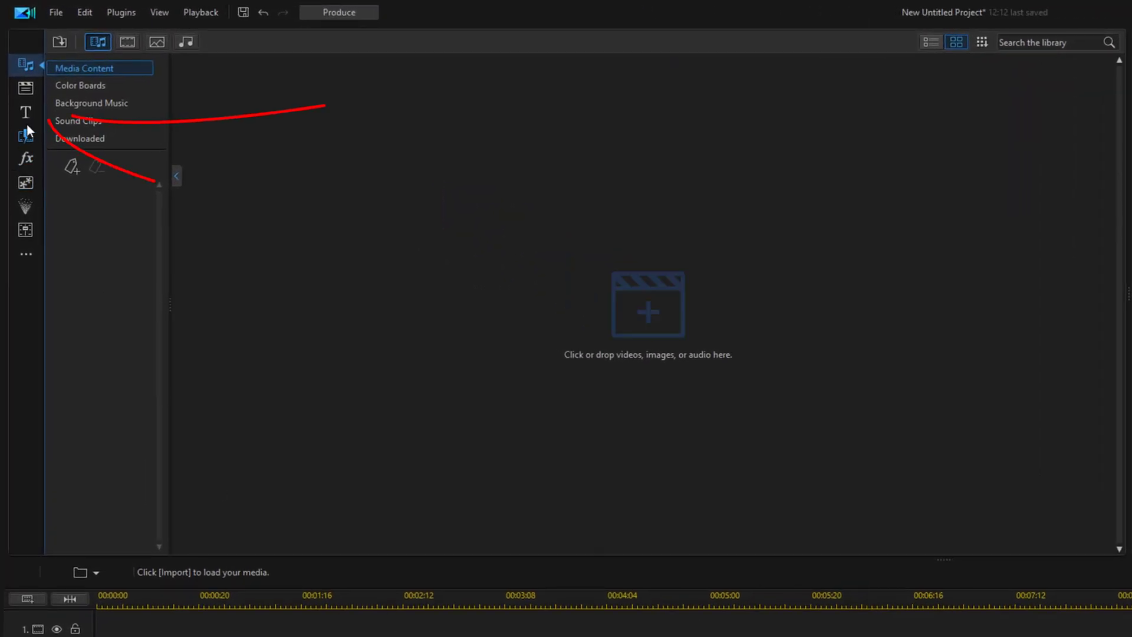
# Open the Title Room to list the title templates, including Default and Default 3D.
pyautogui.click(27, 114)
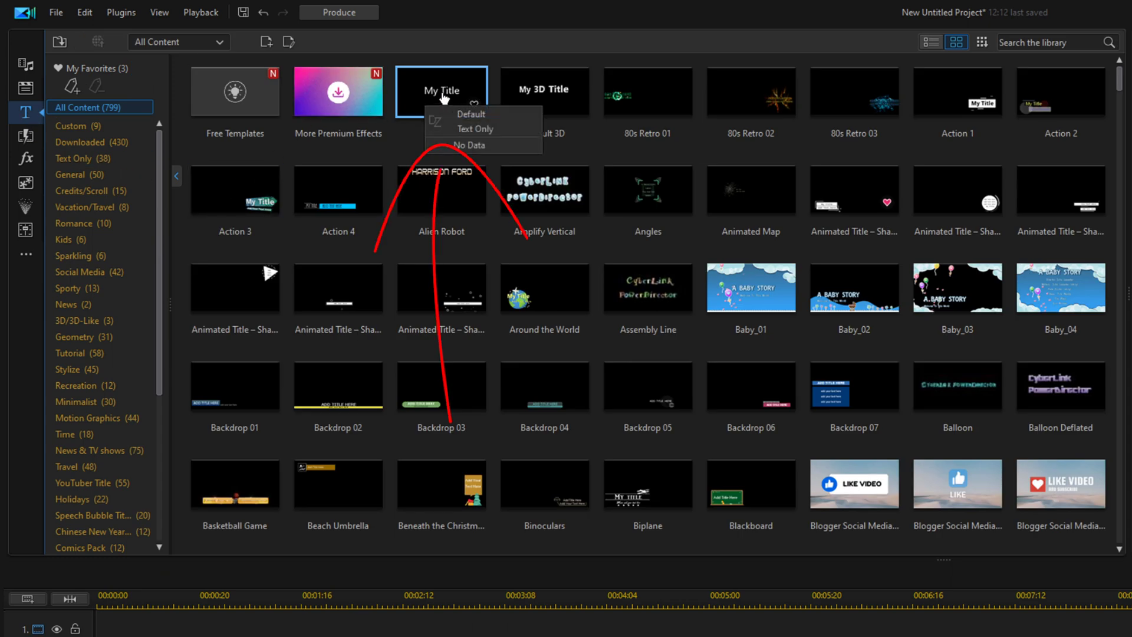
# Drop the Default My Title template onto track 1 and open it in Title Designer.
pyautogui.moveTo(443, 99); pyautogui.dragTo(78, 636)
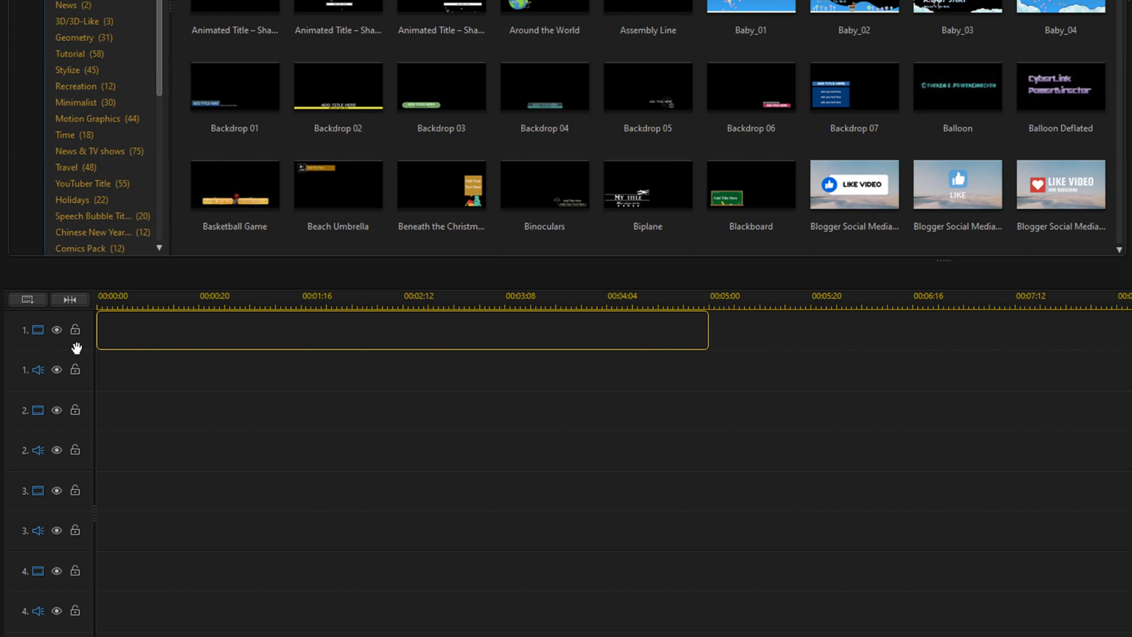
pyautogui.moveTo(77, 348); pyautogui.dragTo(77, 348)
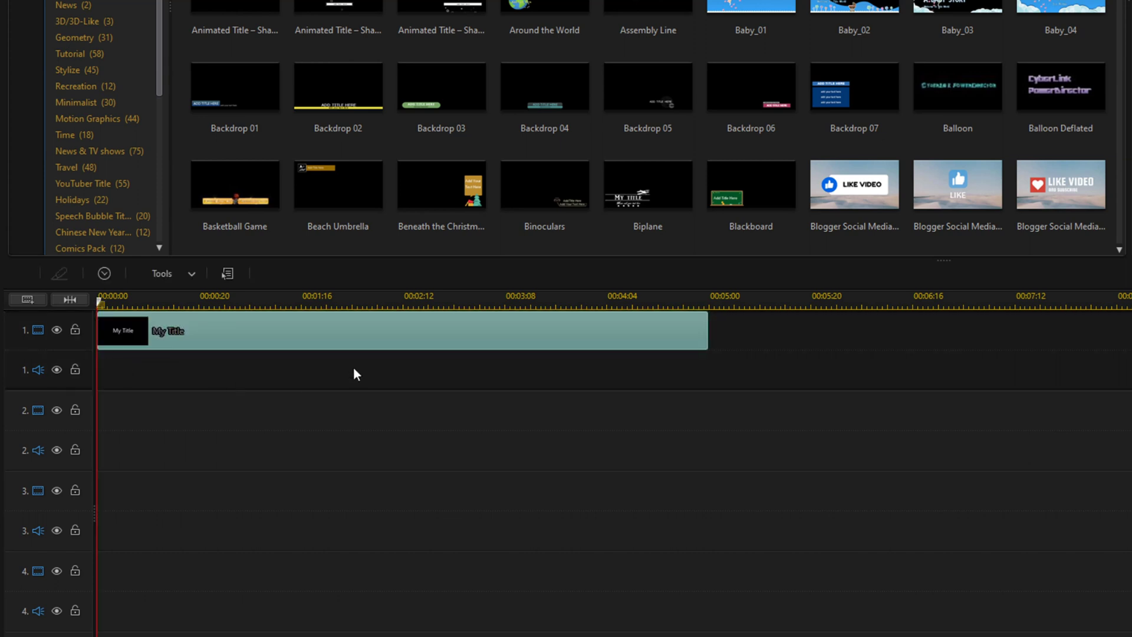
pyautogui.doubleClick(371, 331)
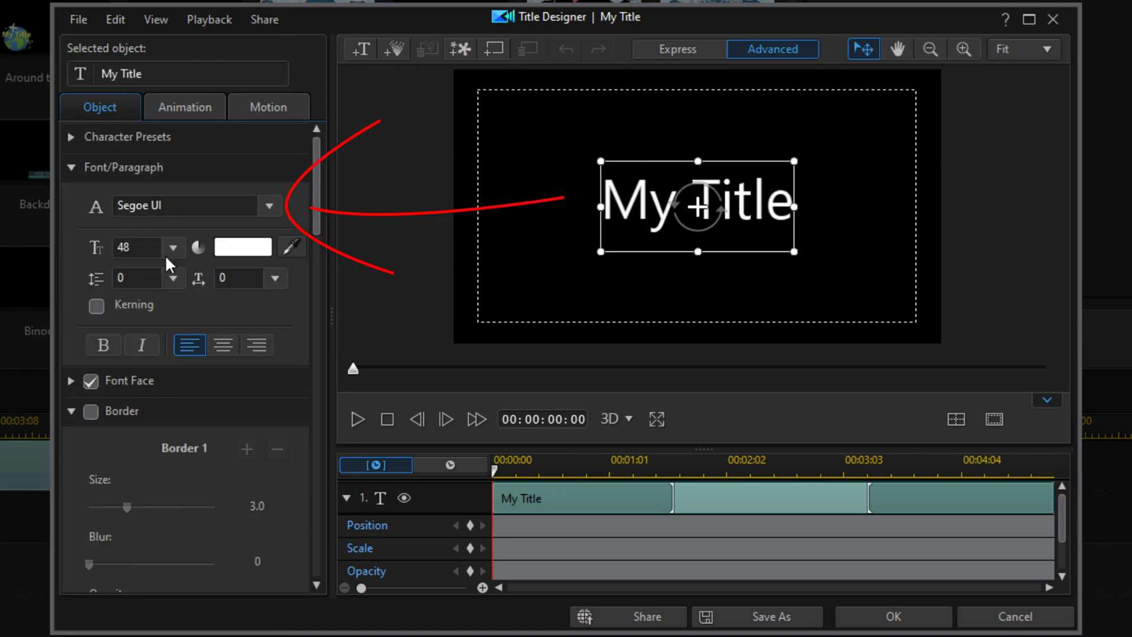
# Set the title font to Lemon at size 96 and replace My Title with WATER.
pyautogui.click(269, 207)
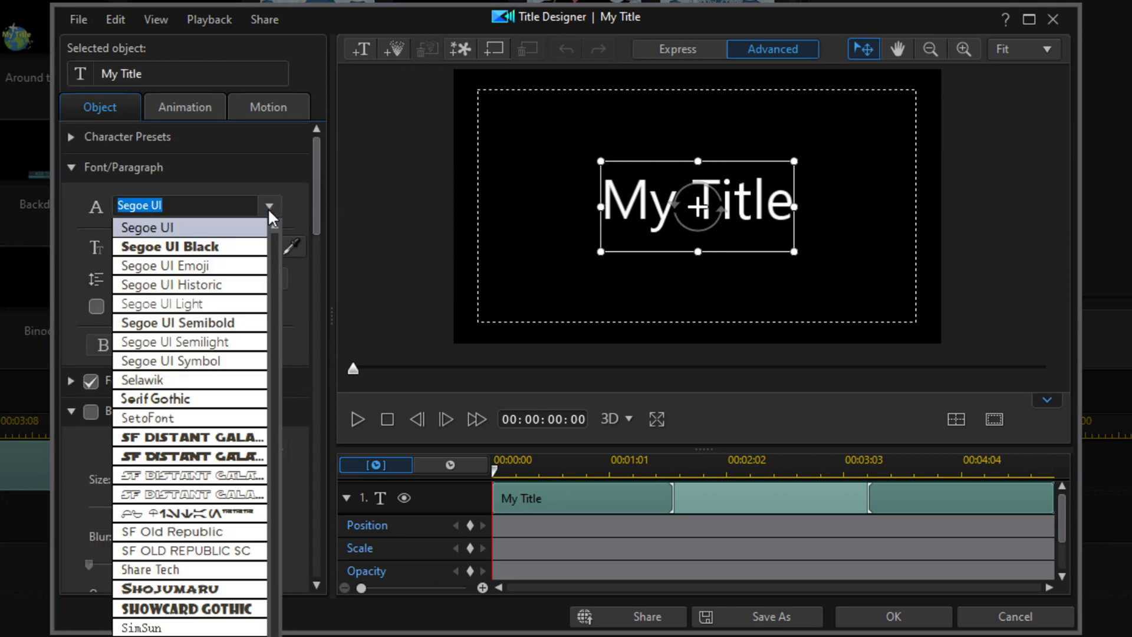
pyautogui.write('Leelawade')
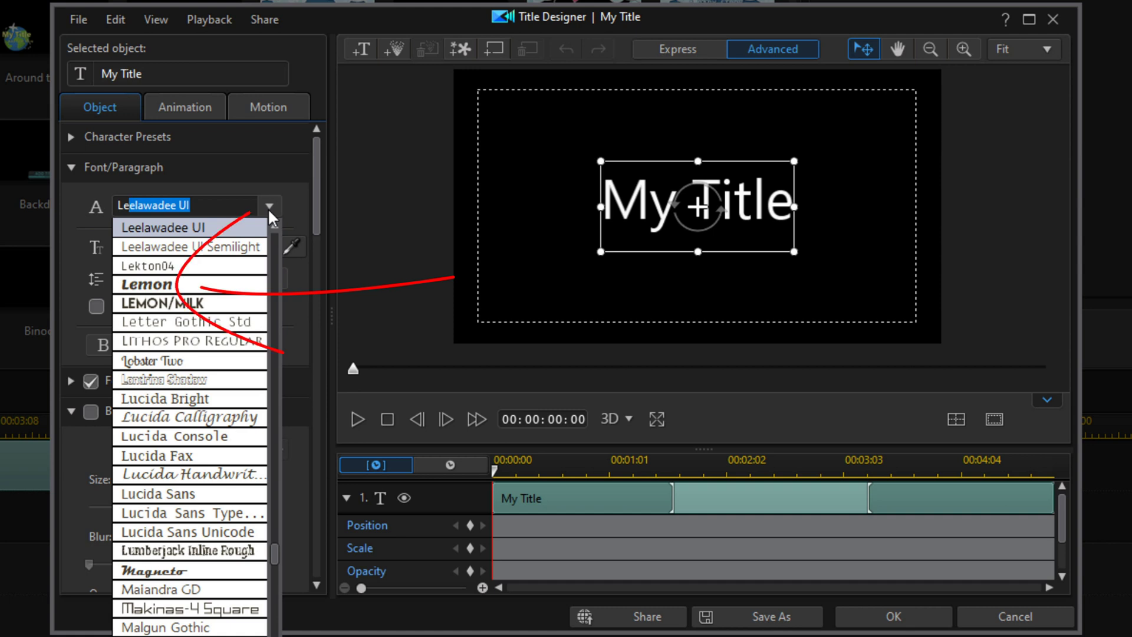
pyautogui.click(188, 284)
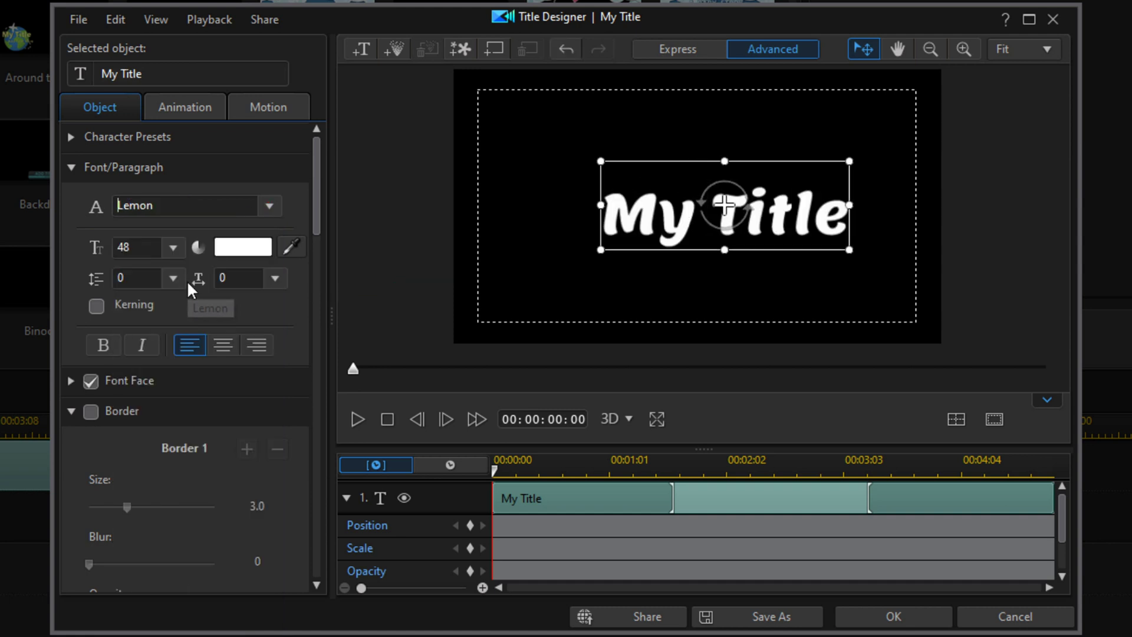
pyautogui.click(172, 247)
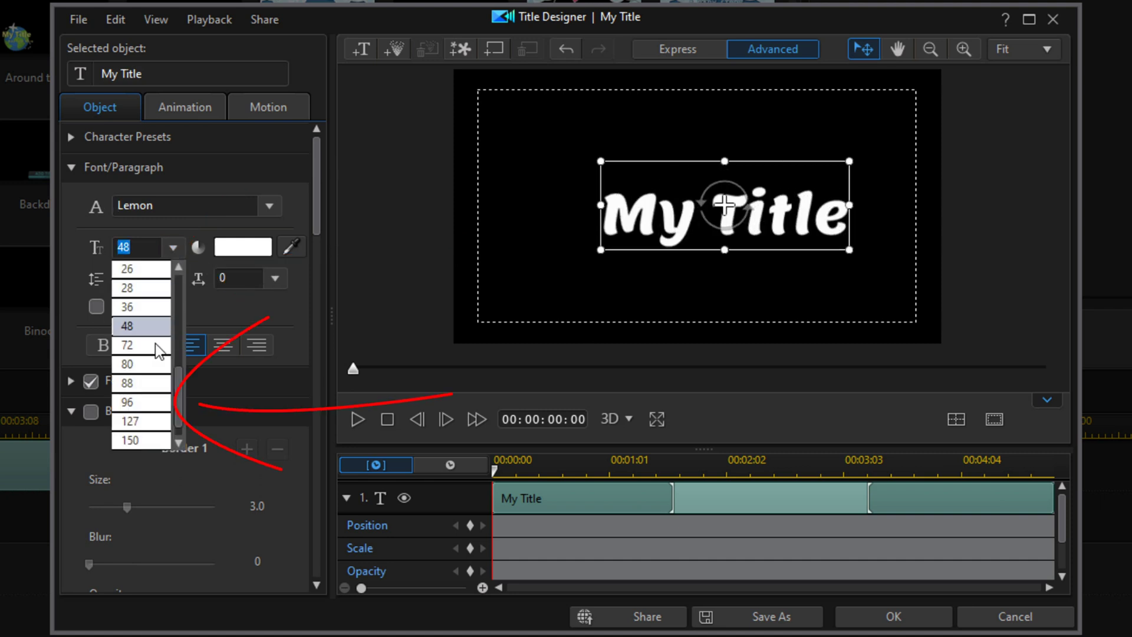
pyautogui.click(146, 399)
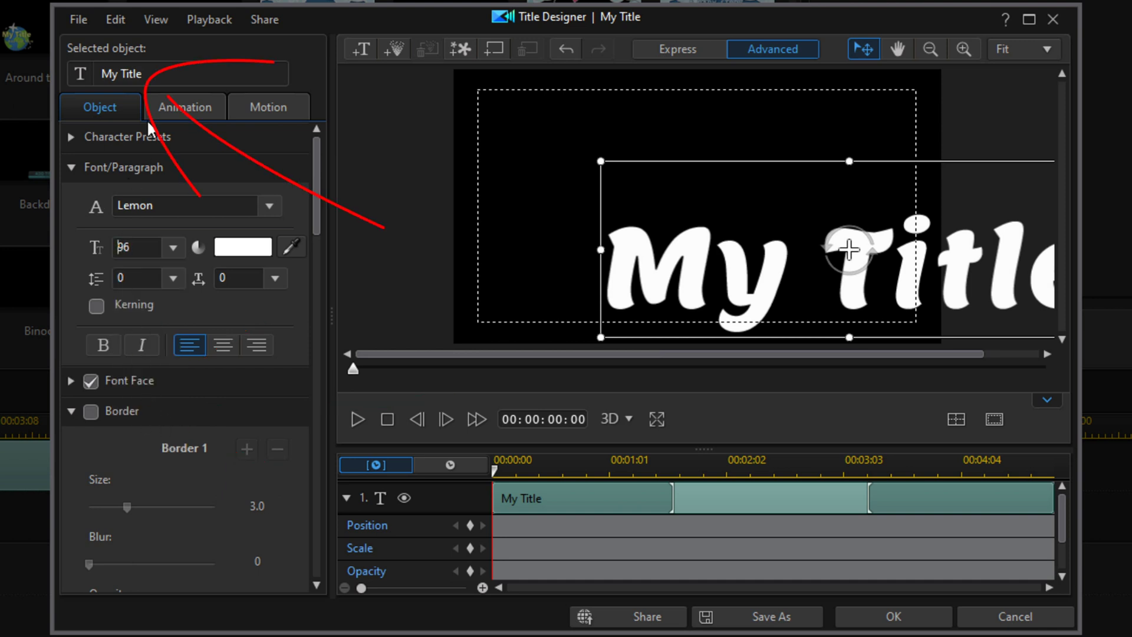
pyautogui.moveTo(151, 70); pyautogui.dragTo(101, 73)
pyautogui.write('WATER')
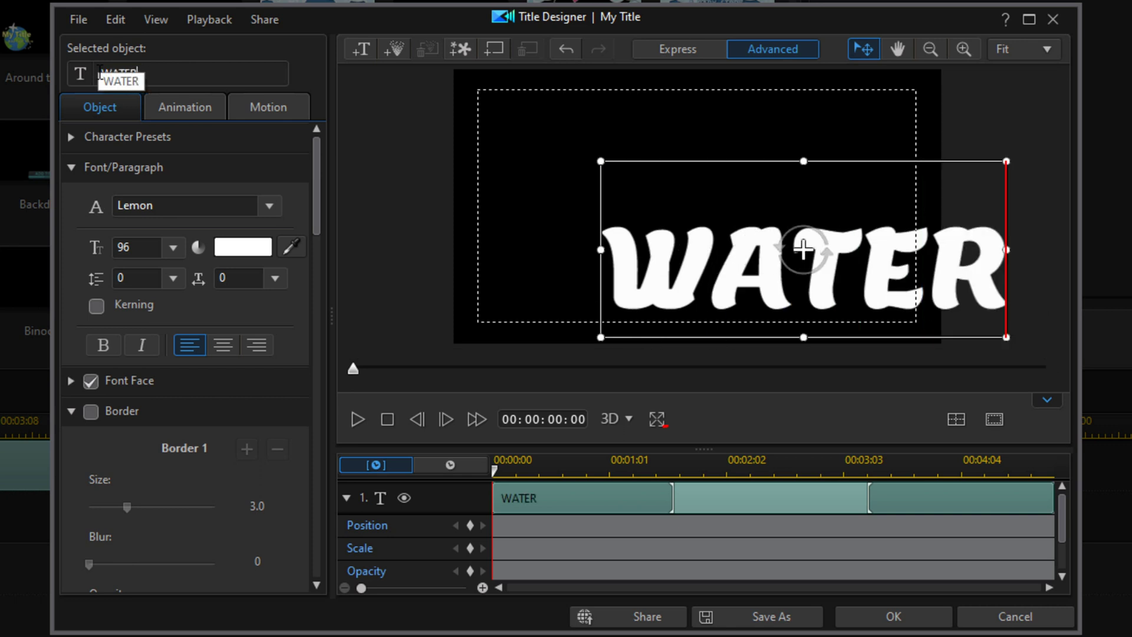
# Align the WATER text to Horizontal Center and Vertical Center on the canvas.
pyautogui.click(952, 417)
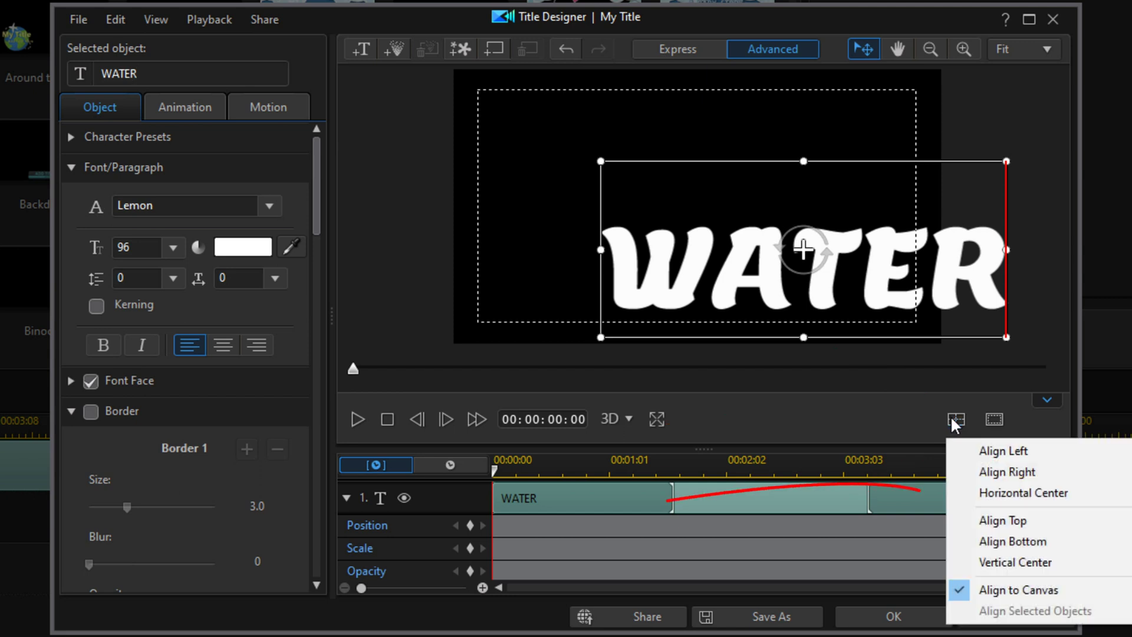
pyautogui.click(982, 496)
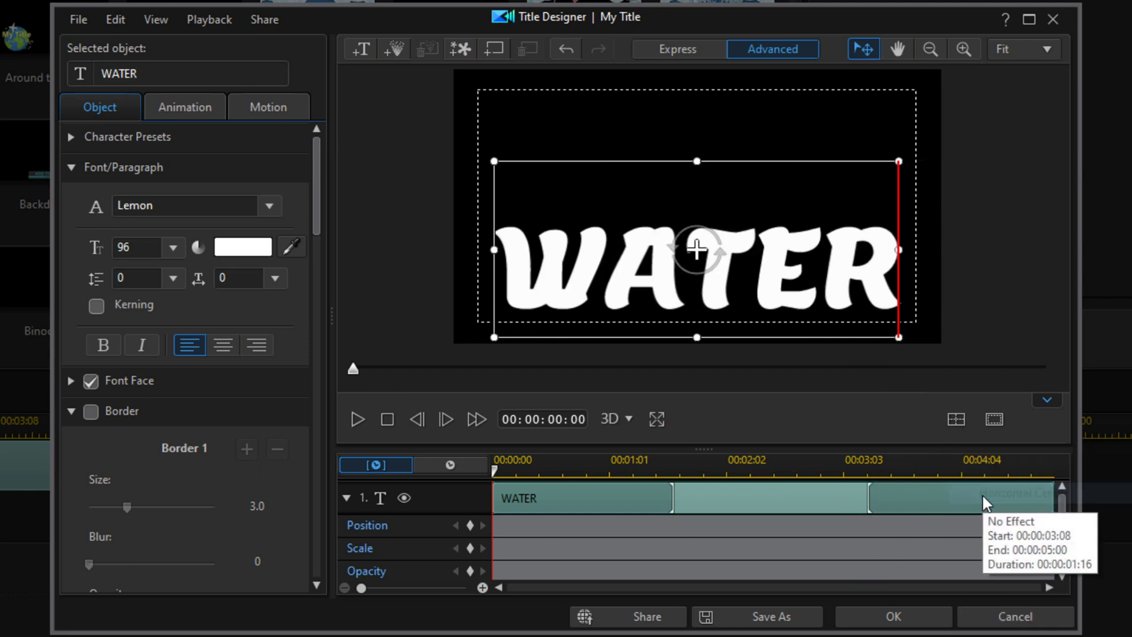
pyautogui.click(955, 419)
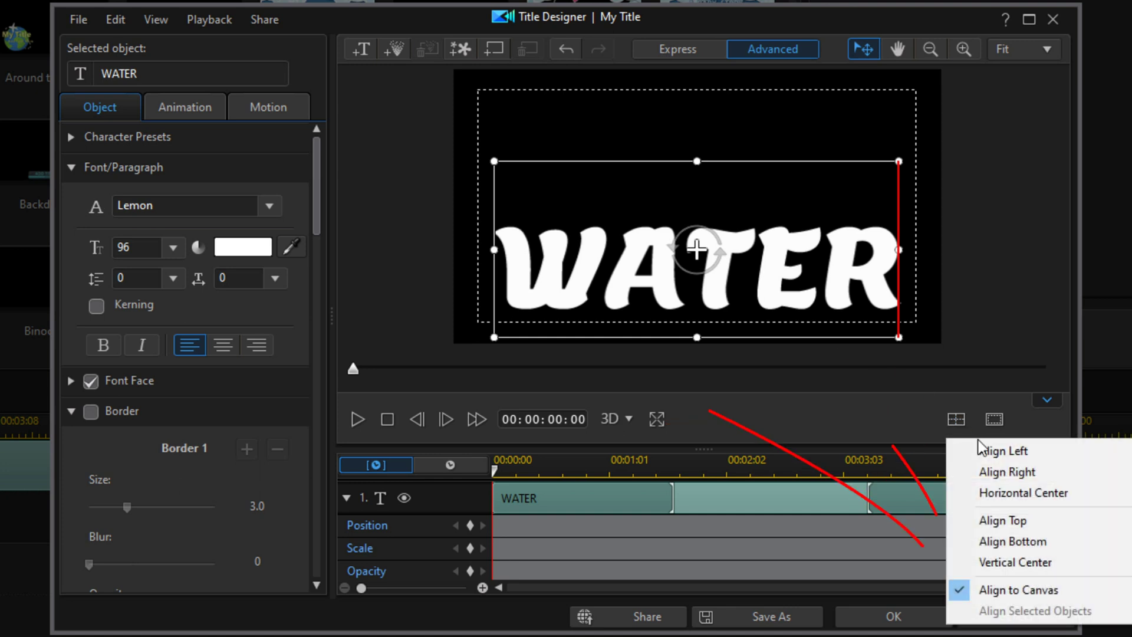
pyautogui.click(991, 561)
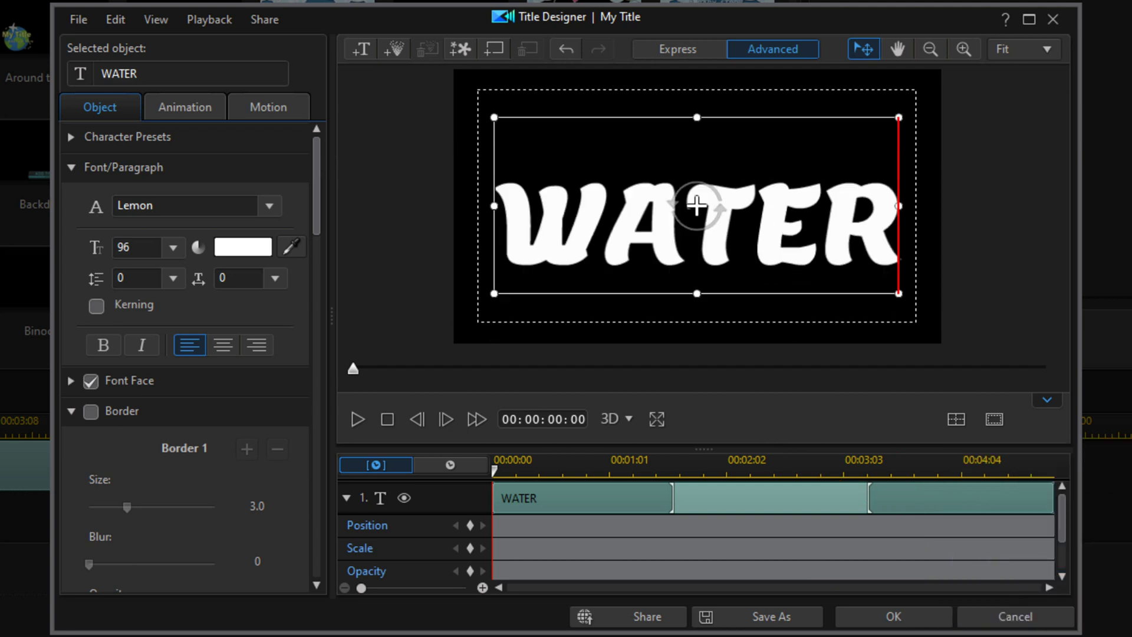
# Nudge the WATER text box slightly upward and apply the title.
pyautogui.click(758, 120)
pyautogui.moveTo(759, 121); pyautogui.dragTo(758, 111)
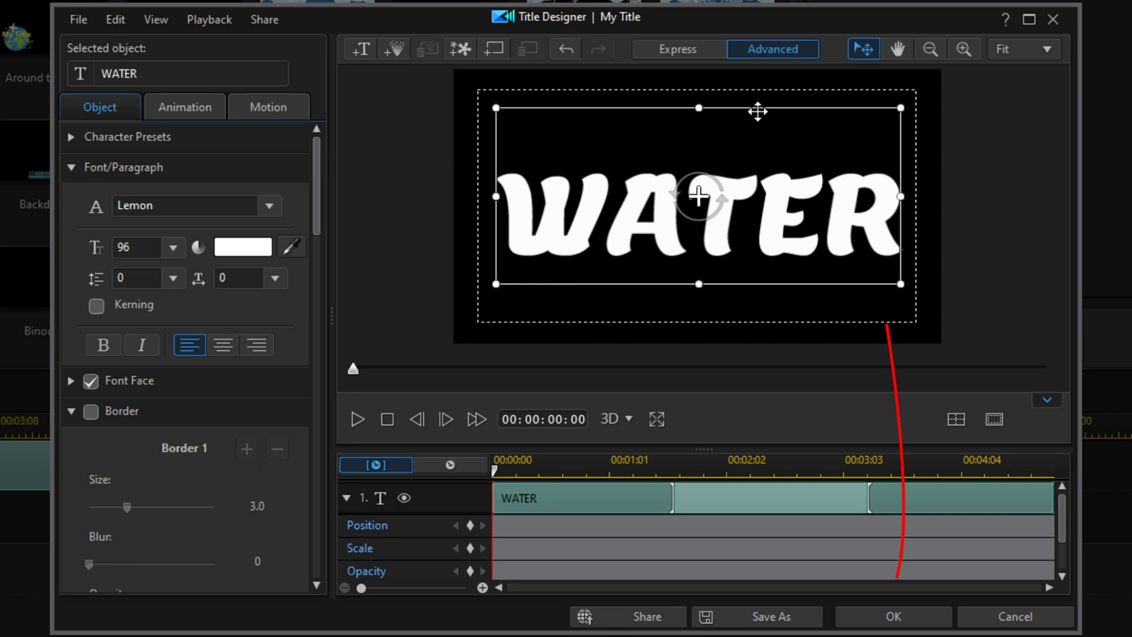
pyautogui.click(874, 618)
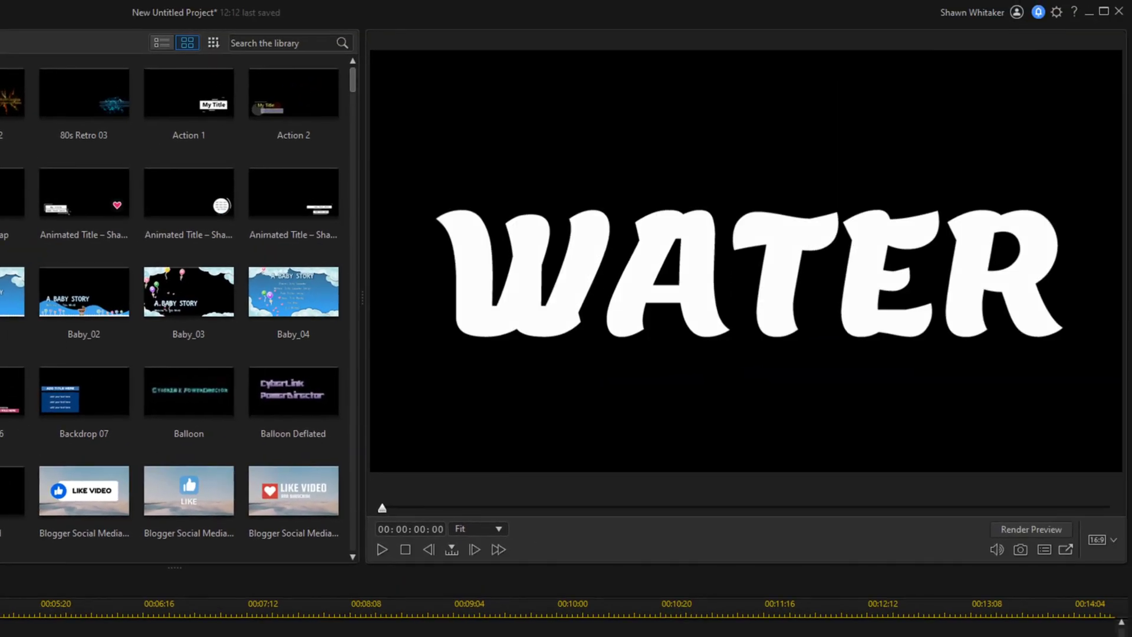
# Snapshot the preview and save it as TITLE in Current Project > PowerDirector University.
pyautogui.click(1019, 551)
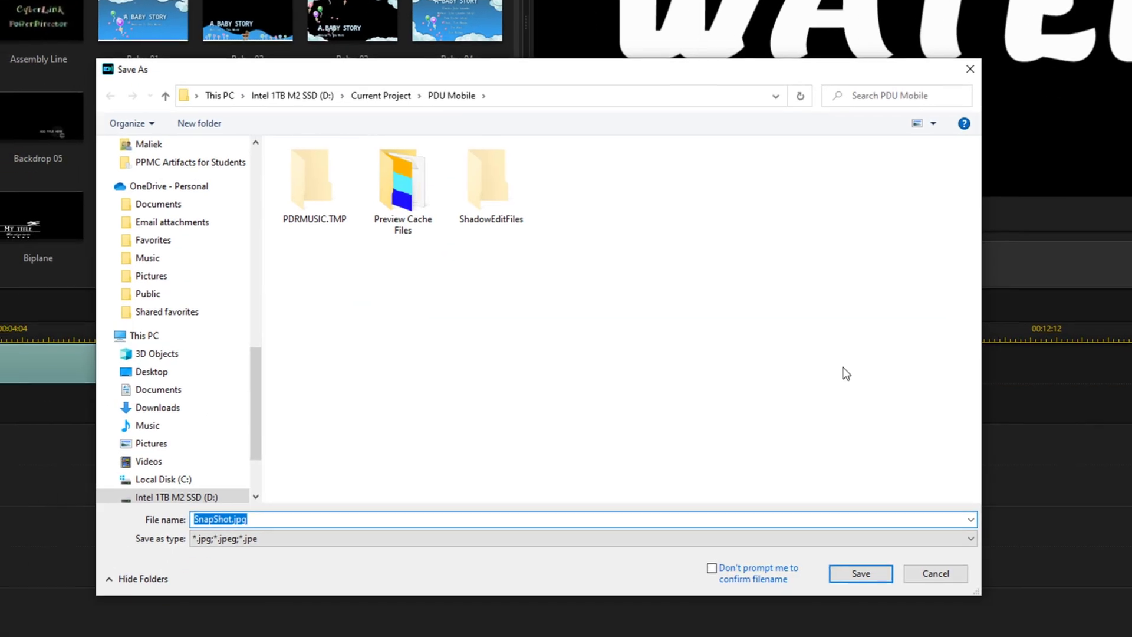
pyautogui.click(381, 94)
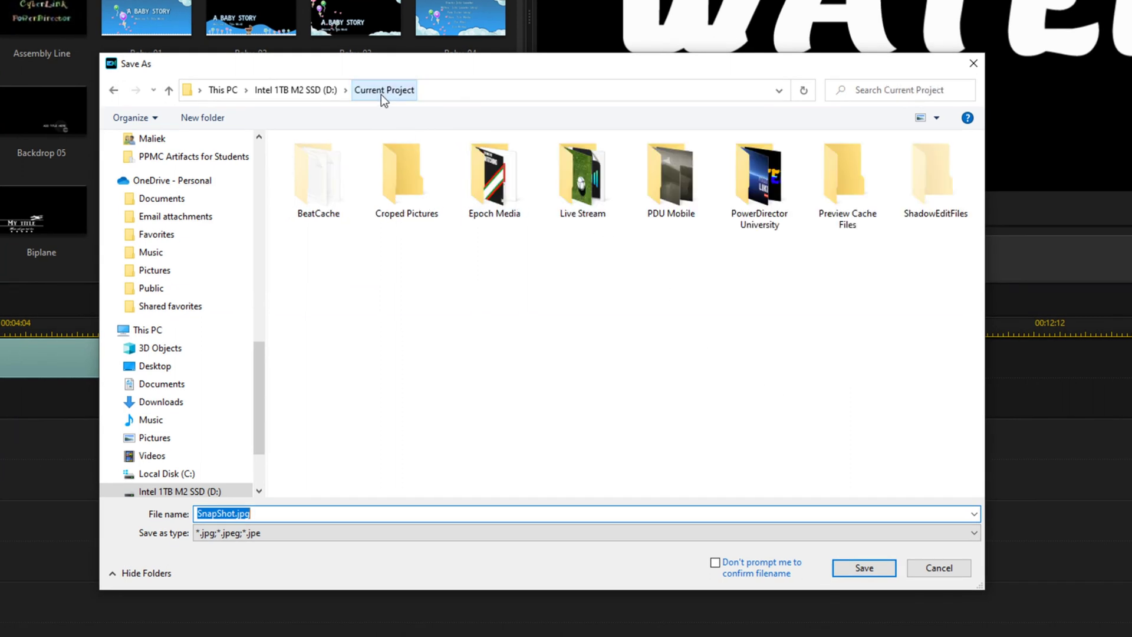
pyautogui.doubleClick(741, 175)
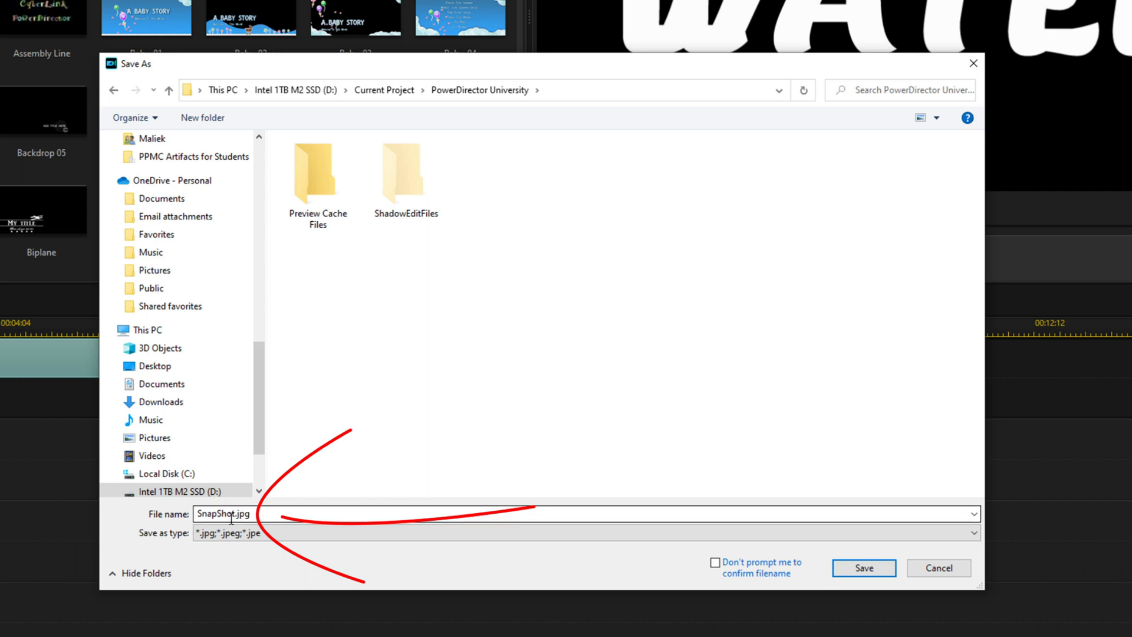
pyautogui.moveTo(236, 513); pyautogui.dragTo(184, 516)
pyautogui.write('TITLE')
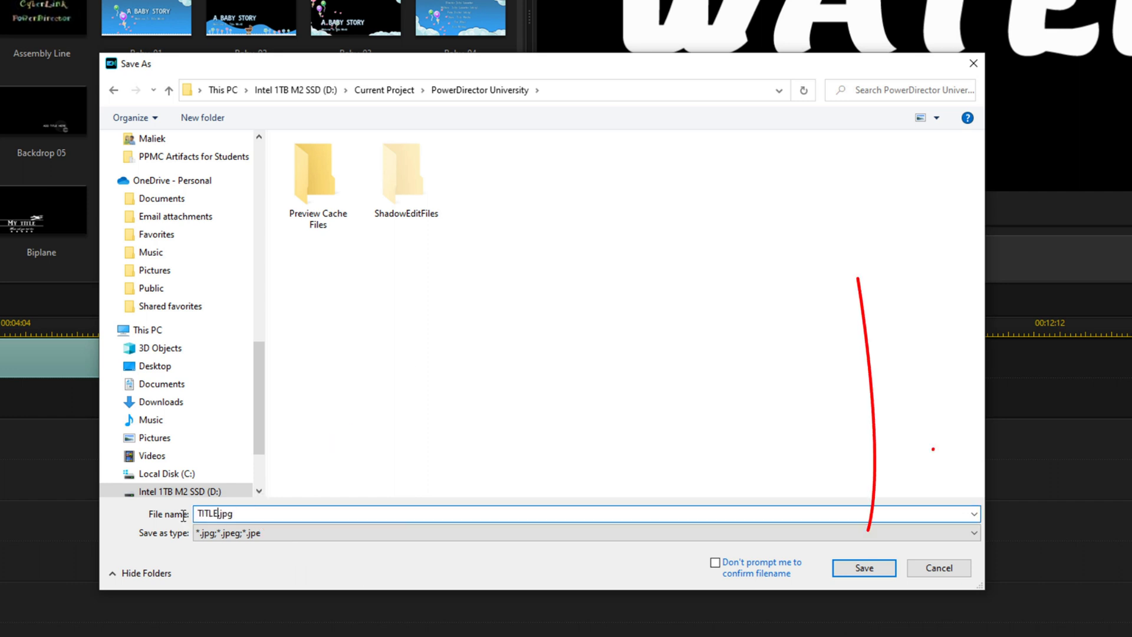
pyautogui.click(849, 567)
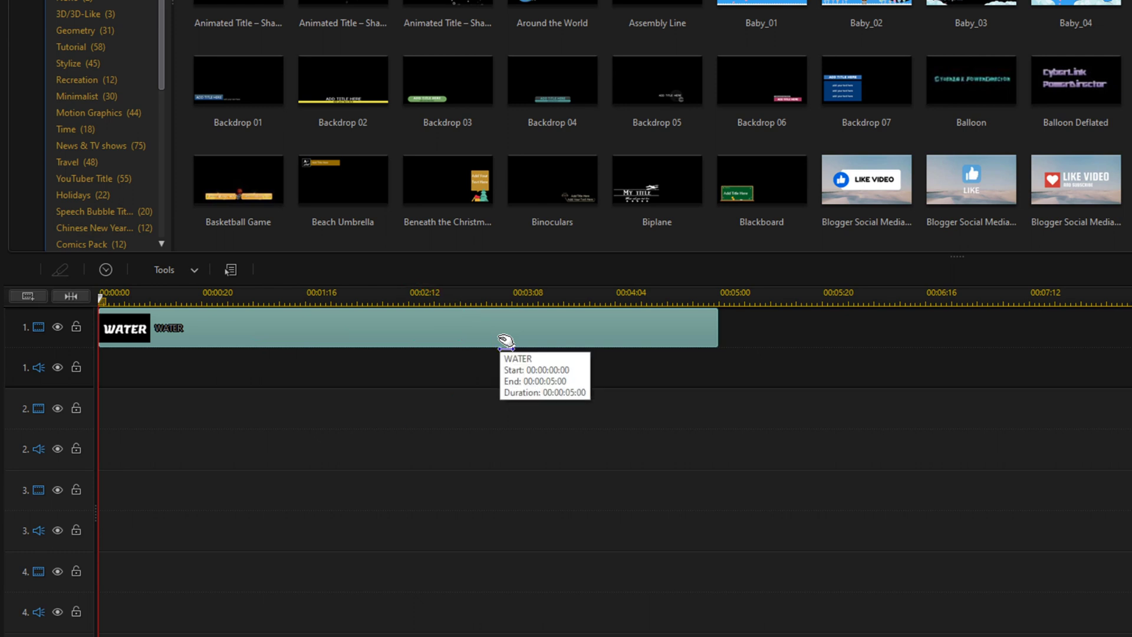
# Delete the WATER title clip from track 1 and switch to the Media Room.
pyautogui.press('Delete')
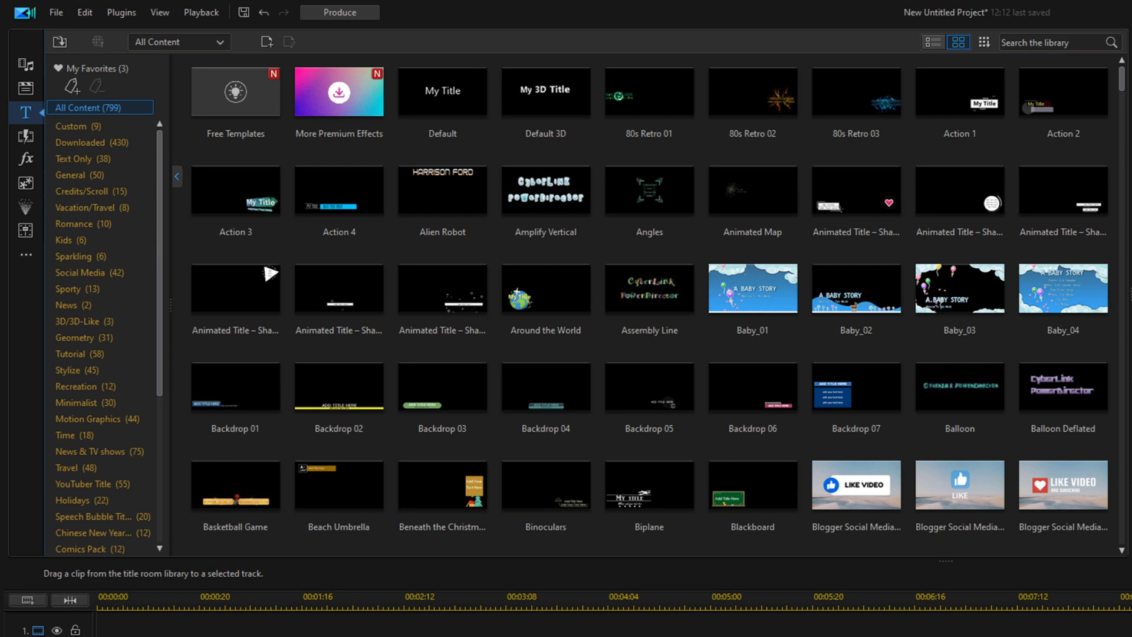
pyautogui.click(24, 67)
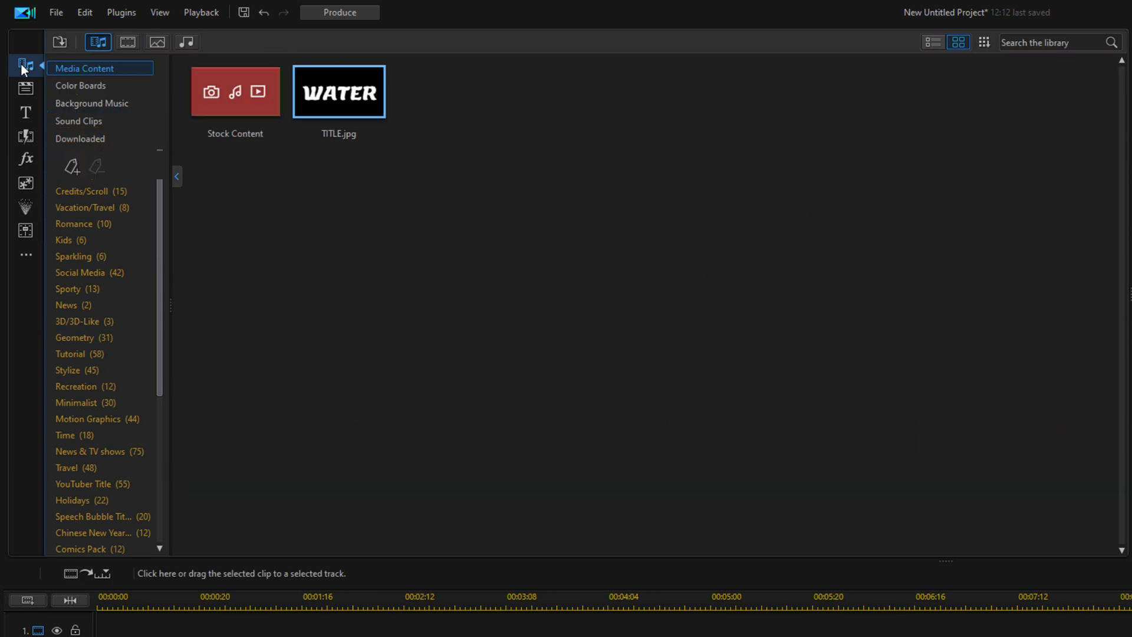
# Place the orange color board on track 3 and move it up in the frame.
pyautogui.click(75, 88)
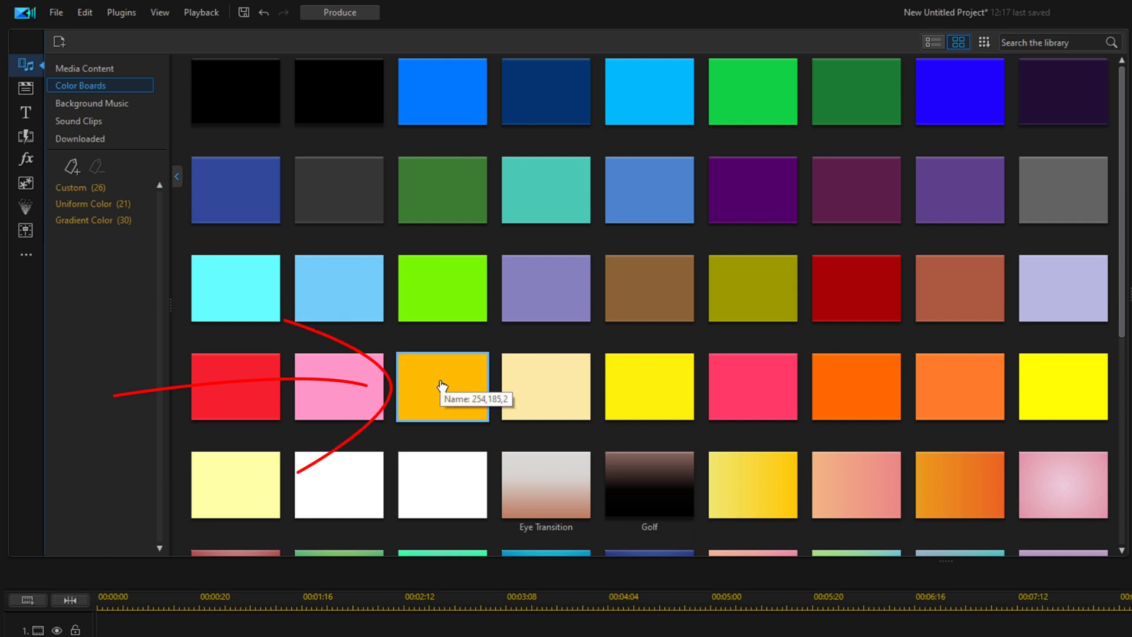
pyautogui.moveTo(442, 386); pyautogui.dragTo(85, 488)
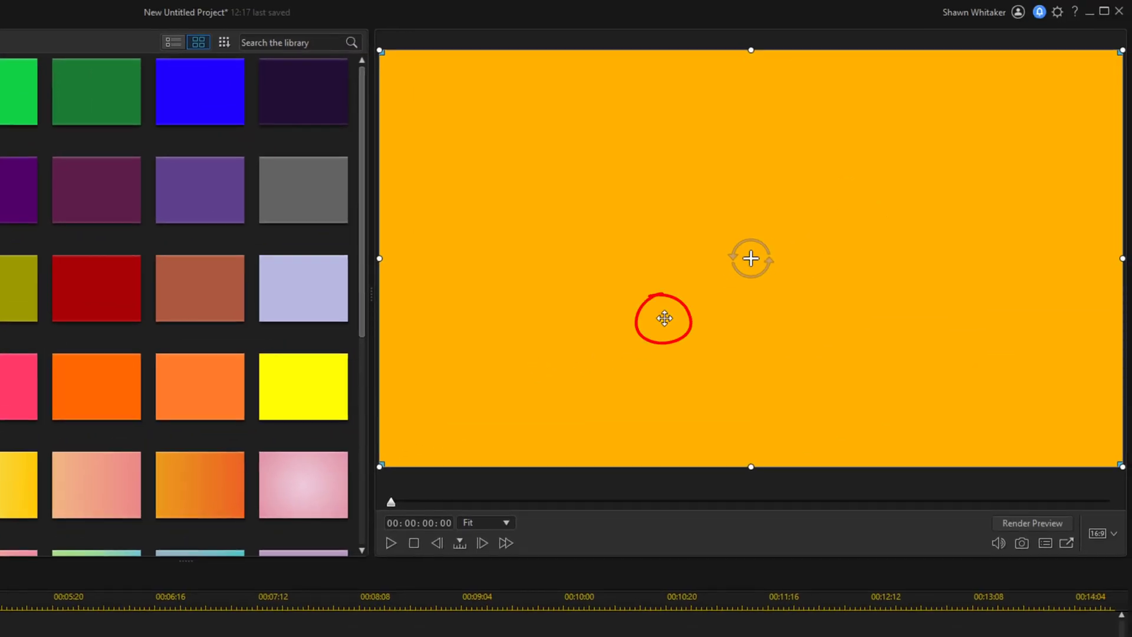
pyautogui.moveTo(665, 319); pyautogui.dragTo(642, 142)
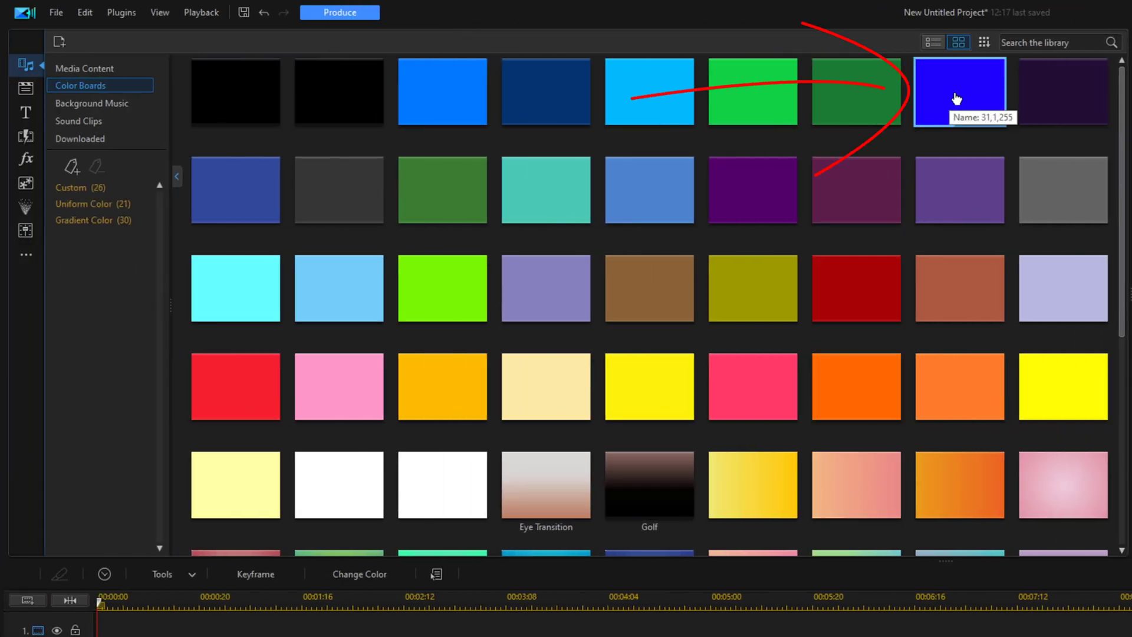
# Add the blue board at the start of track 2, lowered in frame, and teal on track 1.
pyautogui.moveTo(959, 96); pyautogui.dragTo(171, 636)
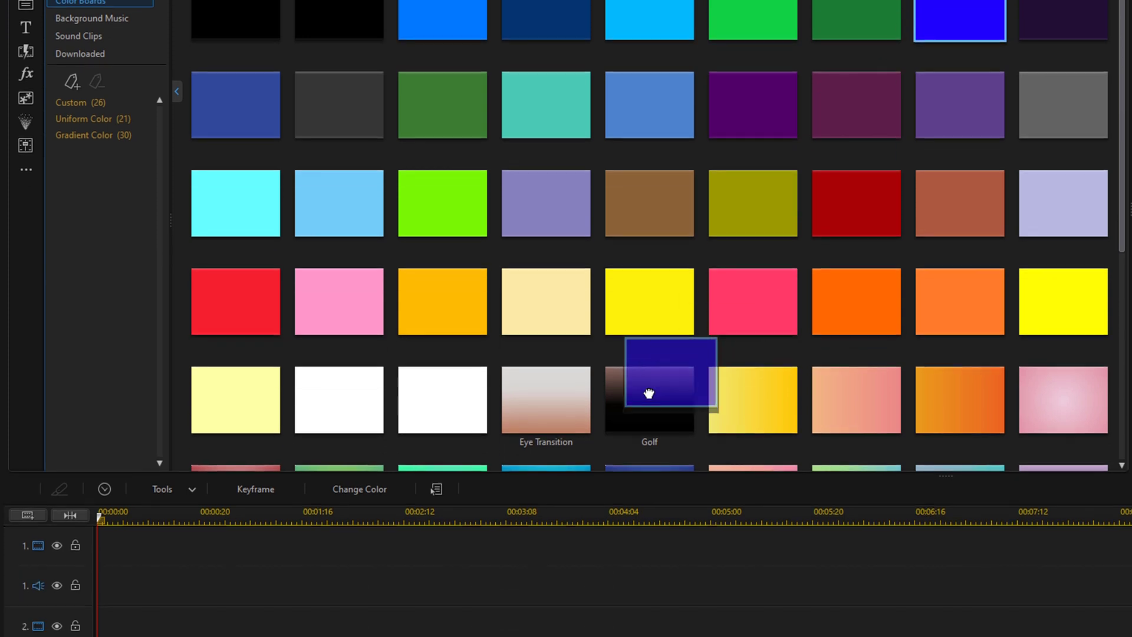
pyautogui.moveTo(171, 351); pyautogui.dragTo(91, 348)
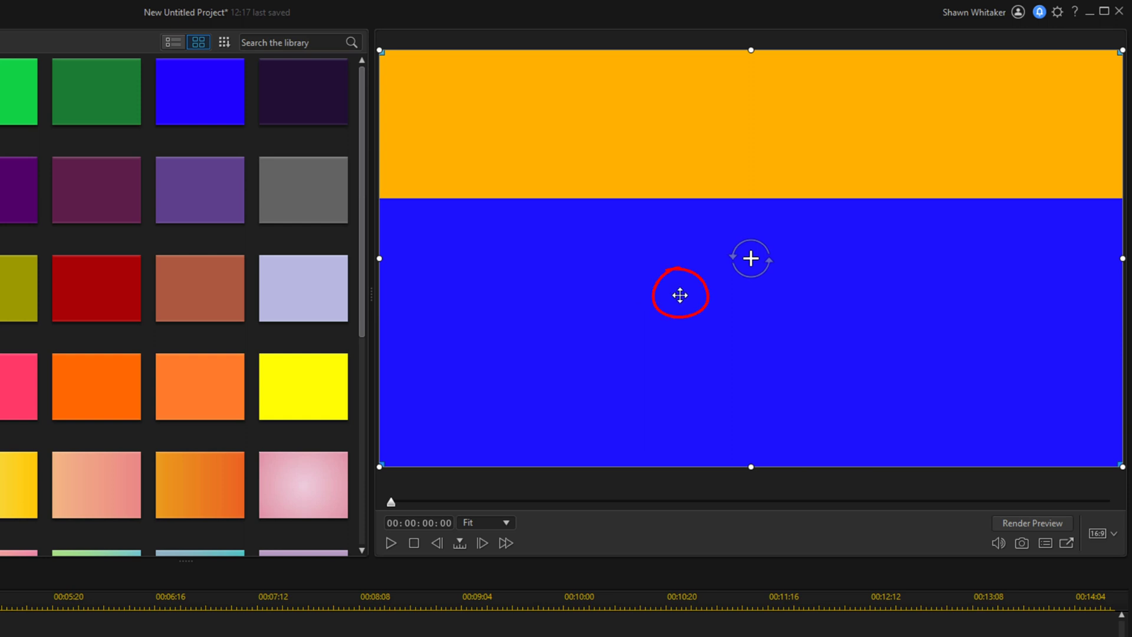
pyautogui.moveTo(681, 295); pyautogui.dragTo(674, 516)
pyautogui.moveTo(647, 346); pyautogui.dragTo(642, 432)
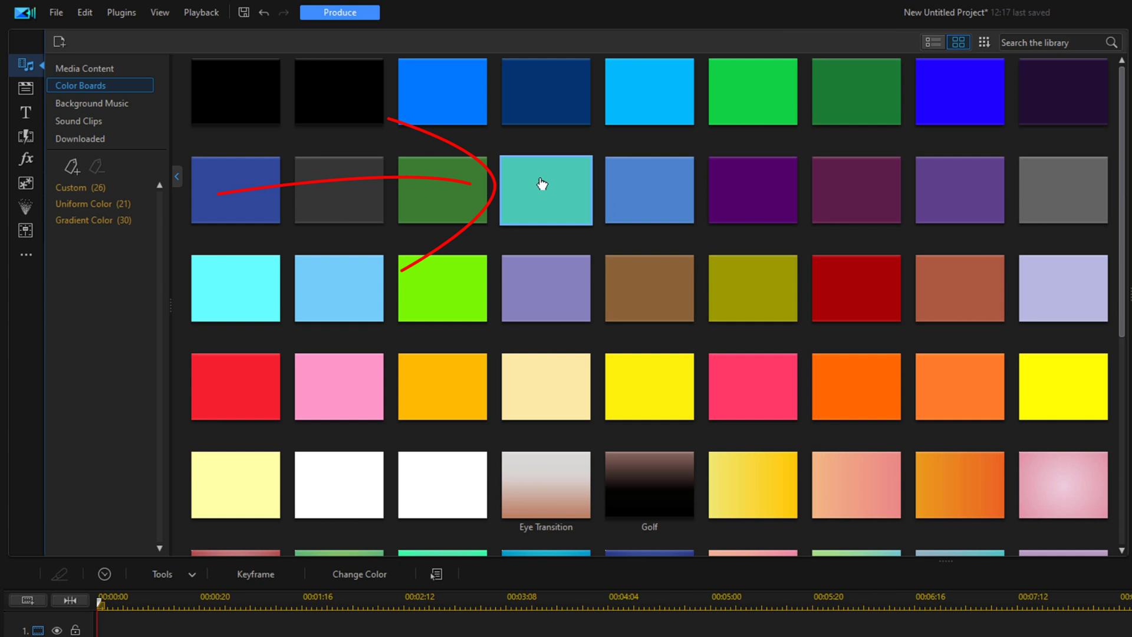
pyautogui.moveTo(542, 184); pyautogui.dragTo(91, 636)
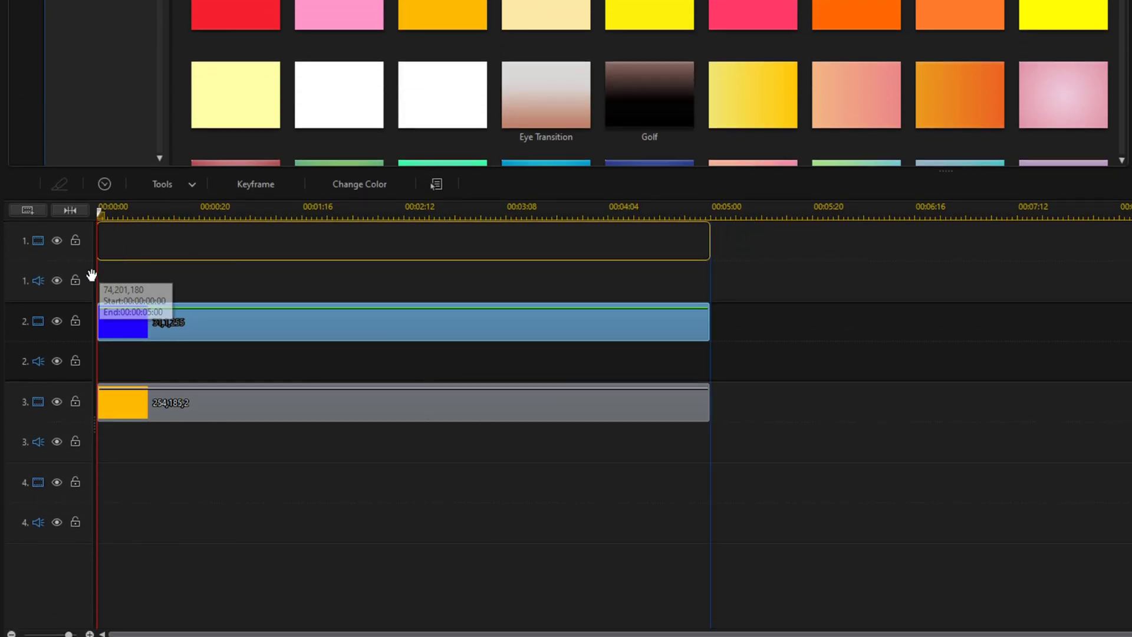
pyautogui.moveTo(91, 274); pyautogui.dragTo(91, 275)
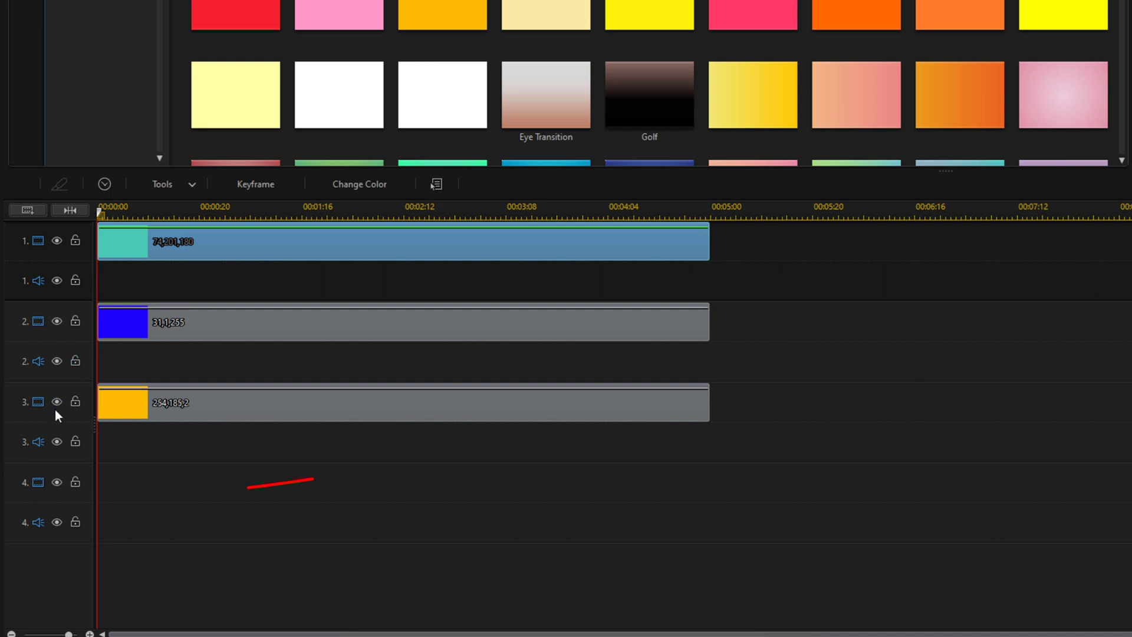
# In Add Tracks, set 0 video, 0 audio and 1 effect track, positioned above Track 4.
pyautogui.rightClick(16, 479)
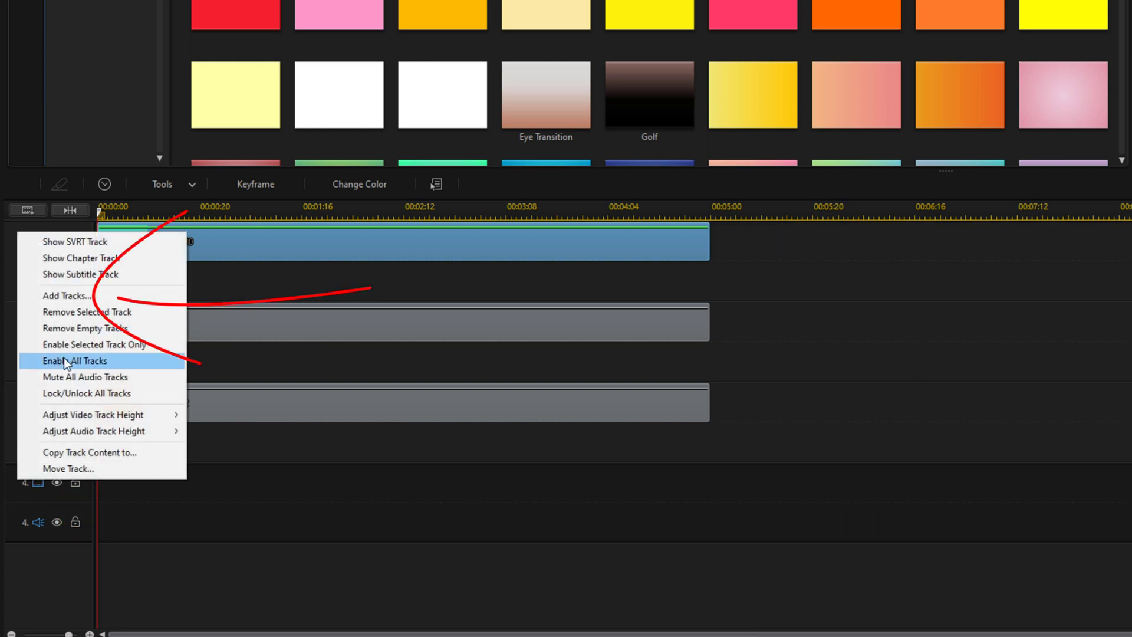
pyautogui.click(79, 293)
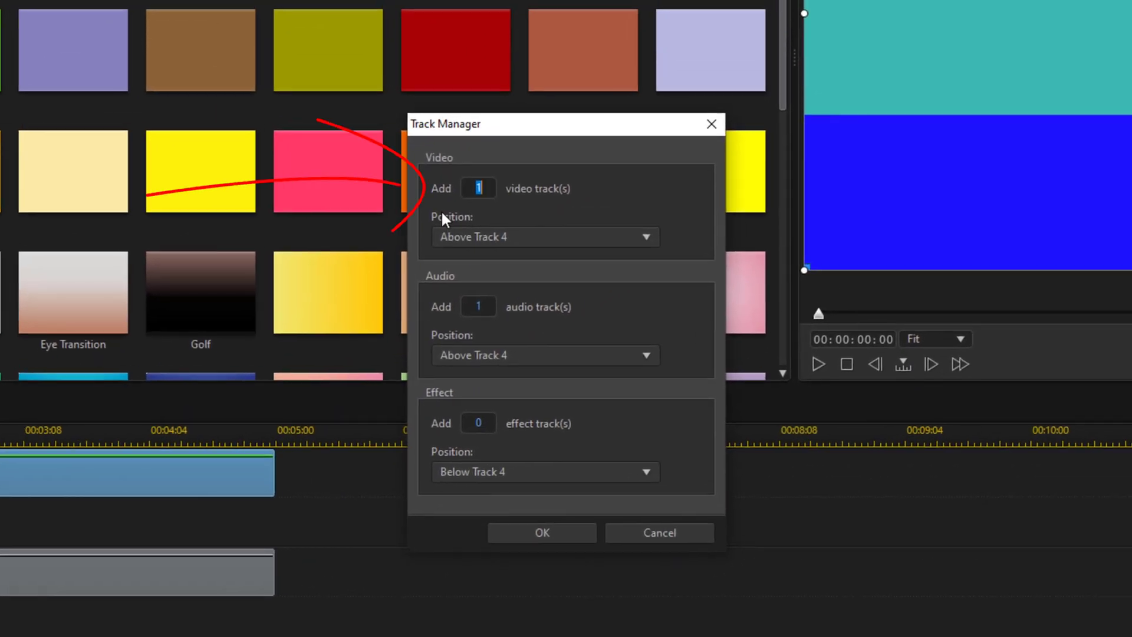
pyautogui.write('0')
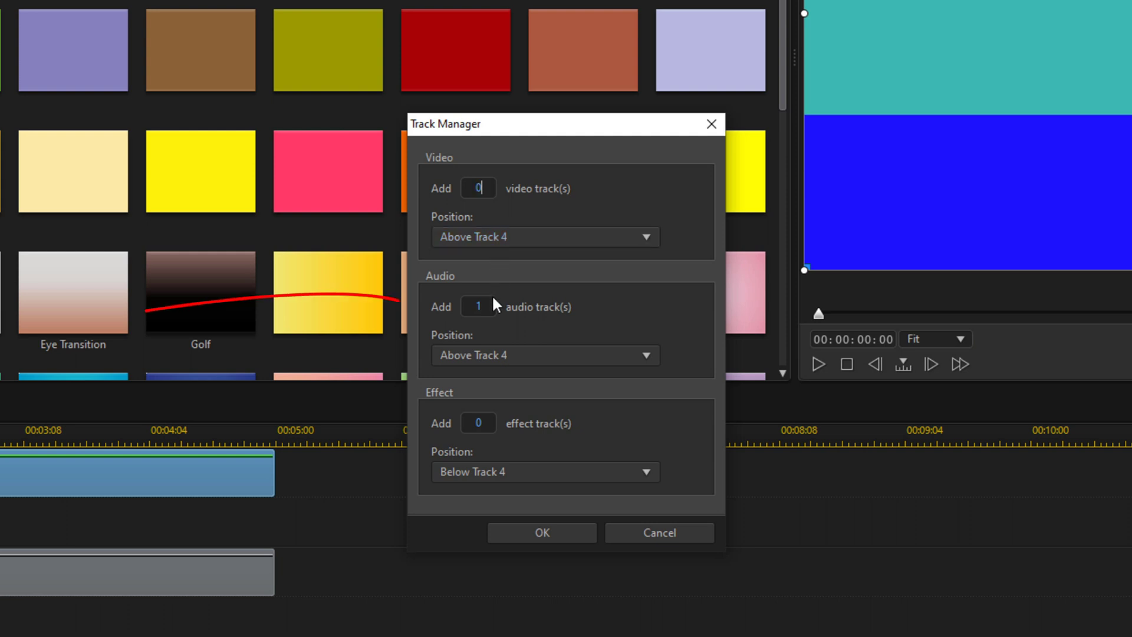
pyautogui.doubleClick(485, 307)
pyautogui.write('0')
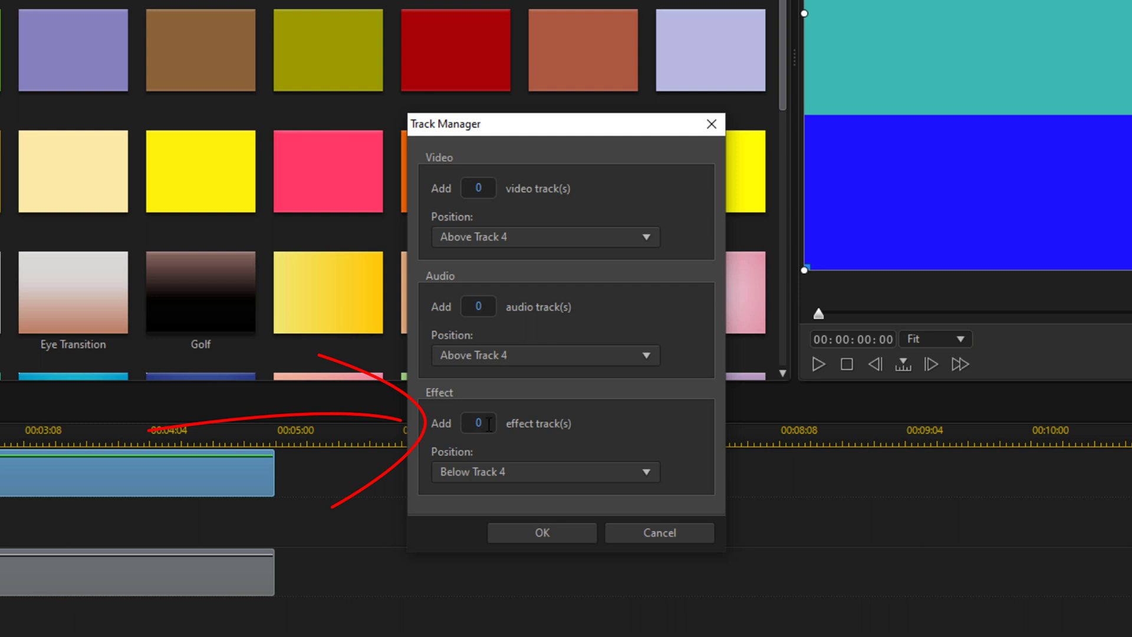
pyautogui.doubleClick(485, 422)
pyautogui.write('1')
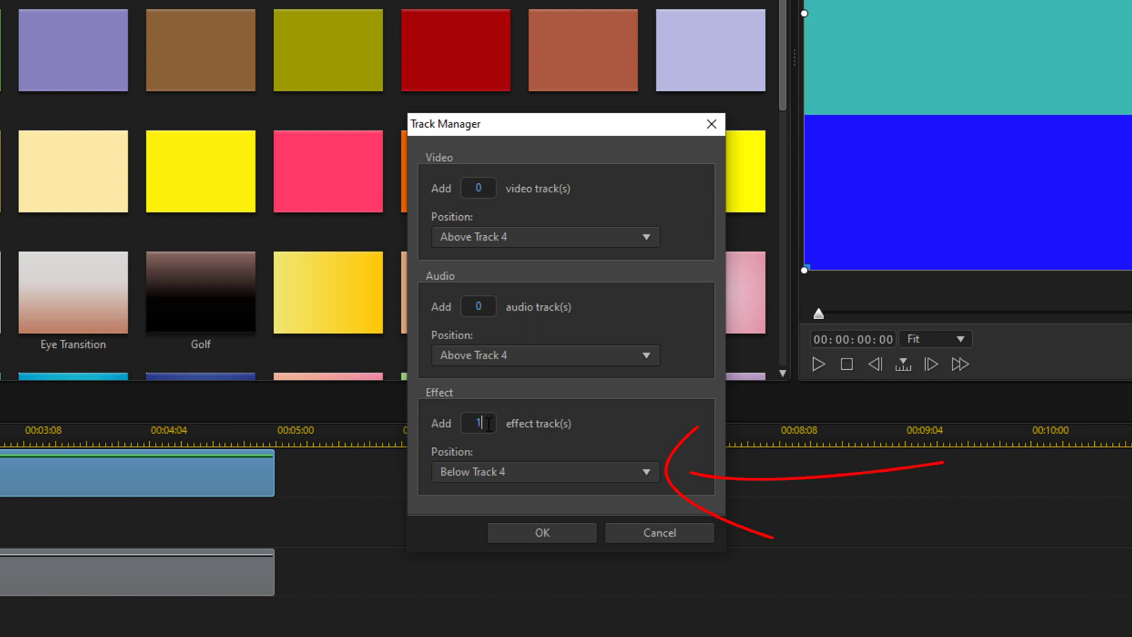
pyautogui.click(649, 475)
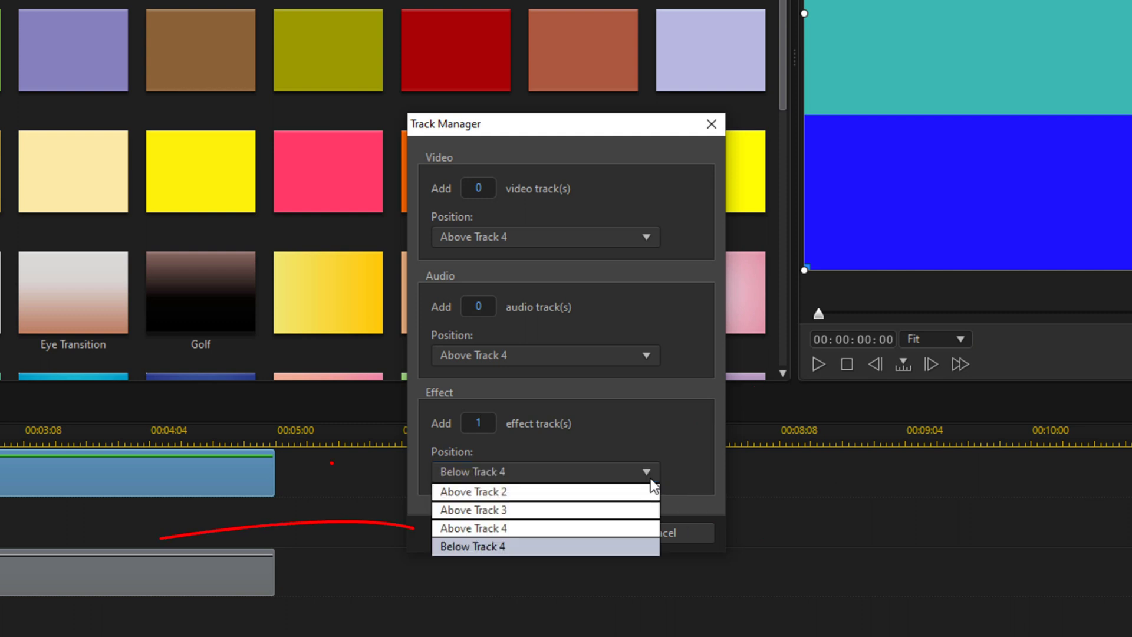
pyautogui.click(571, 528)
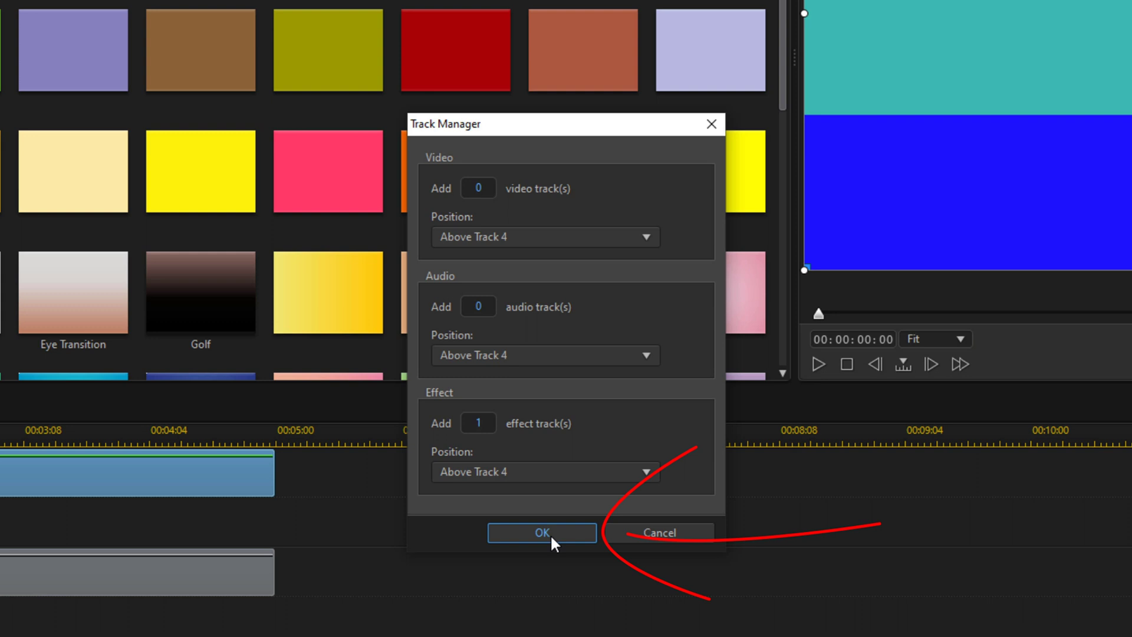
pyautogui.click(552, 537)
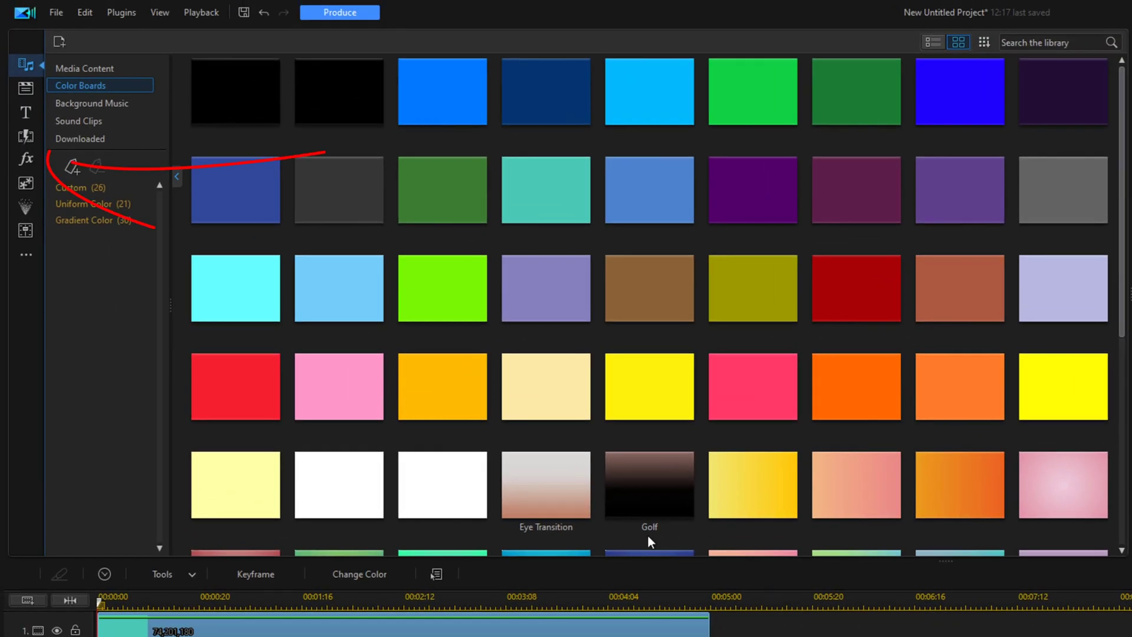
# Search the Effect Room library for "ripp" to show the Ripple and Water Ripple effects.
pyautogui.click(27, 160)
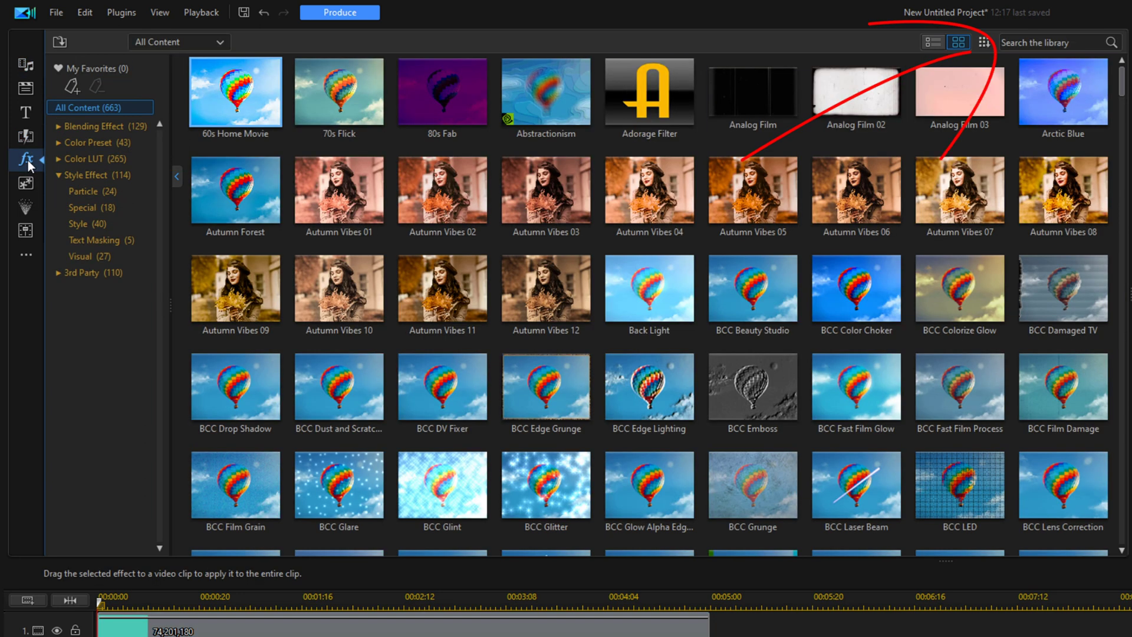
pyautogui.click(1075, 47)
pyautogui.write('ripple')
pyautogui.press('Return')
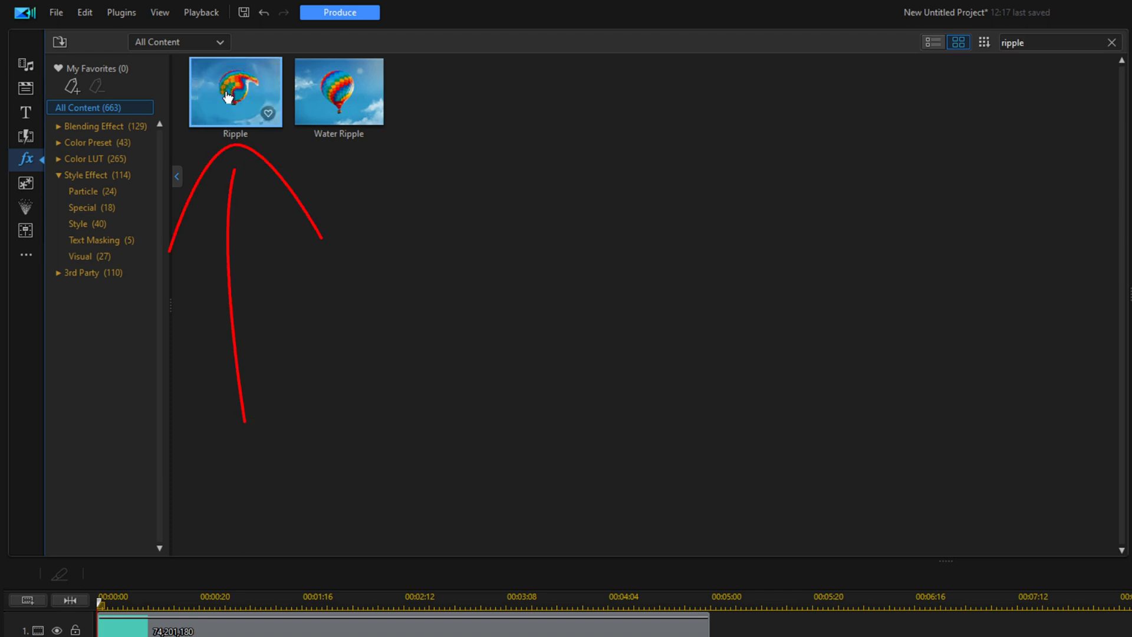
# Drop the Ripple effect onto the fx track and trim its end to 00:05:00.
pyautogui.moveTo(228, 97); pyautogui.dragTo(96, 636)
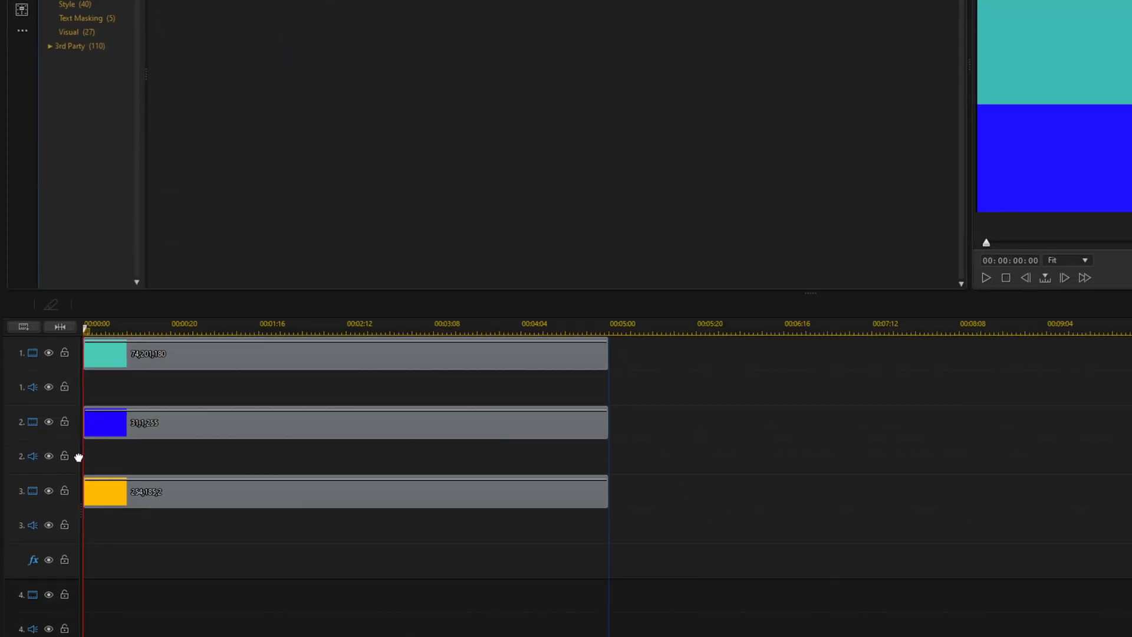
pyautogui.moveTo(81, 494); pyautogui.dragTo(79, 518)
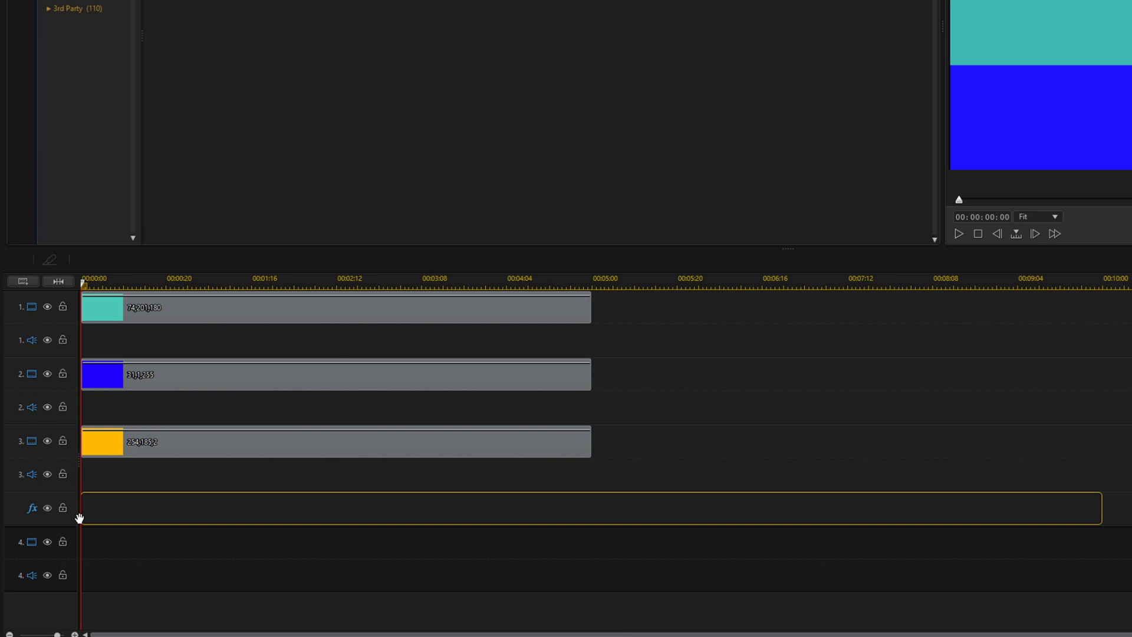
pyautogui.moveTo(79, 518); pyautogui.dragTo(80, 518)
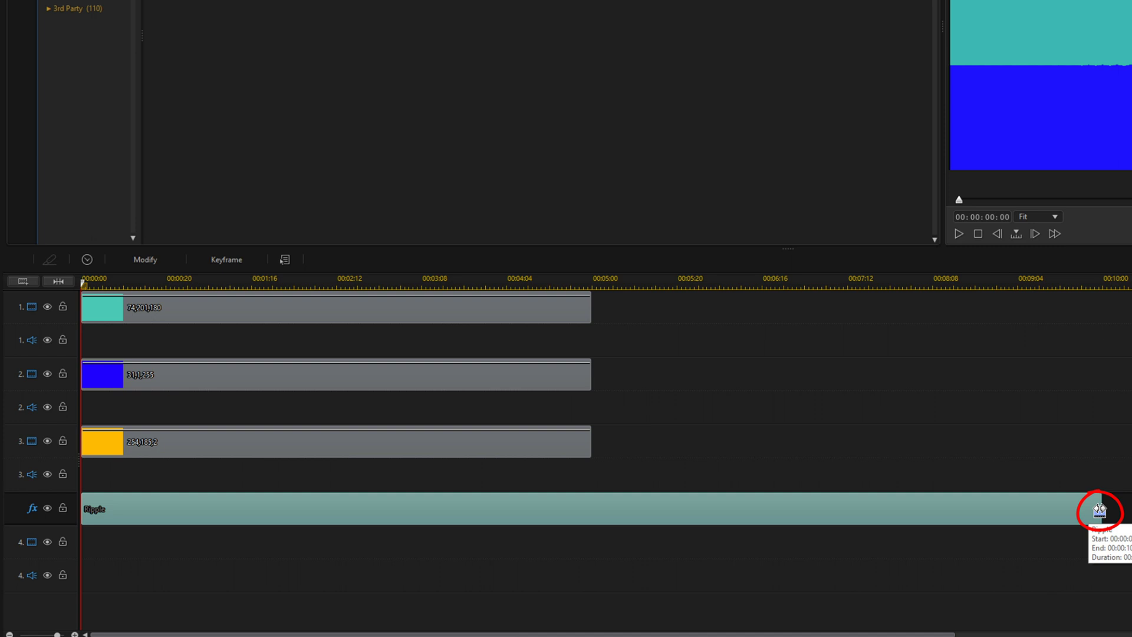
pyautogui.moveTo(1100, 510); pyautogui.dragTo(592, 521)
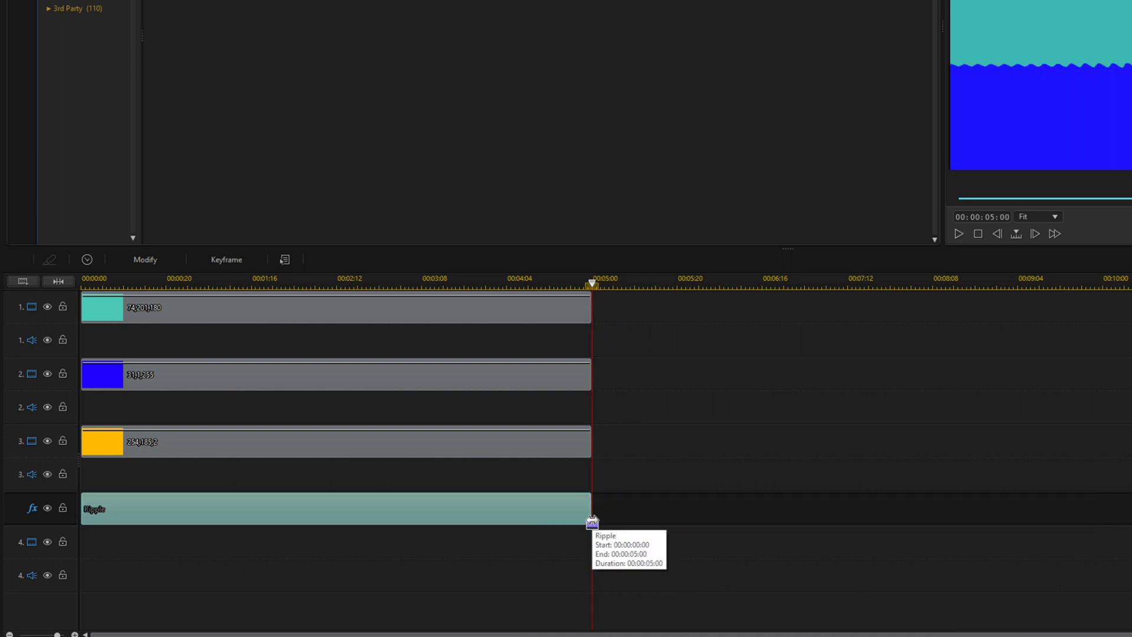
# Key Ripple at 00:00:00 with Wavelets 1, Speed 9 and Progress 155.
pyautogui.click(225, 260)
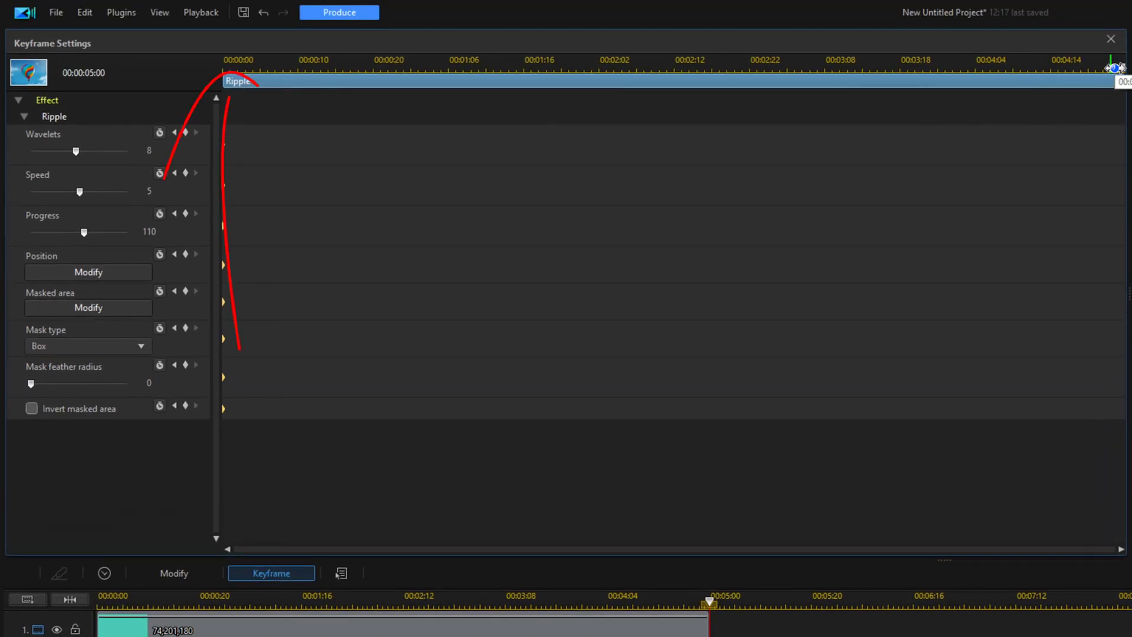
pyautogui.click(226, 66)
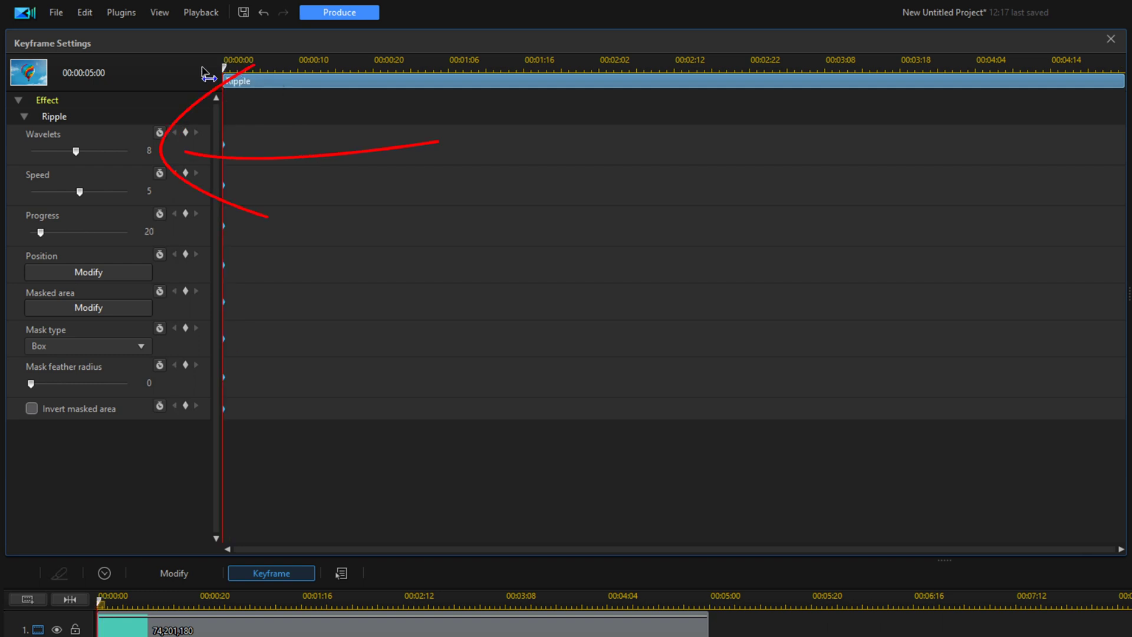
pyautogui.moveTo(75, 153); pyautogui.dragTo(41, 154)
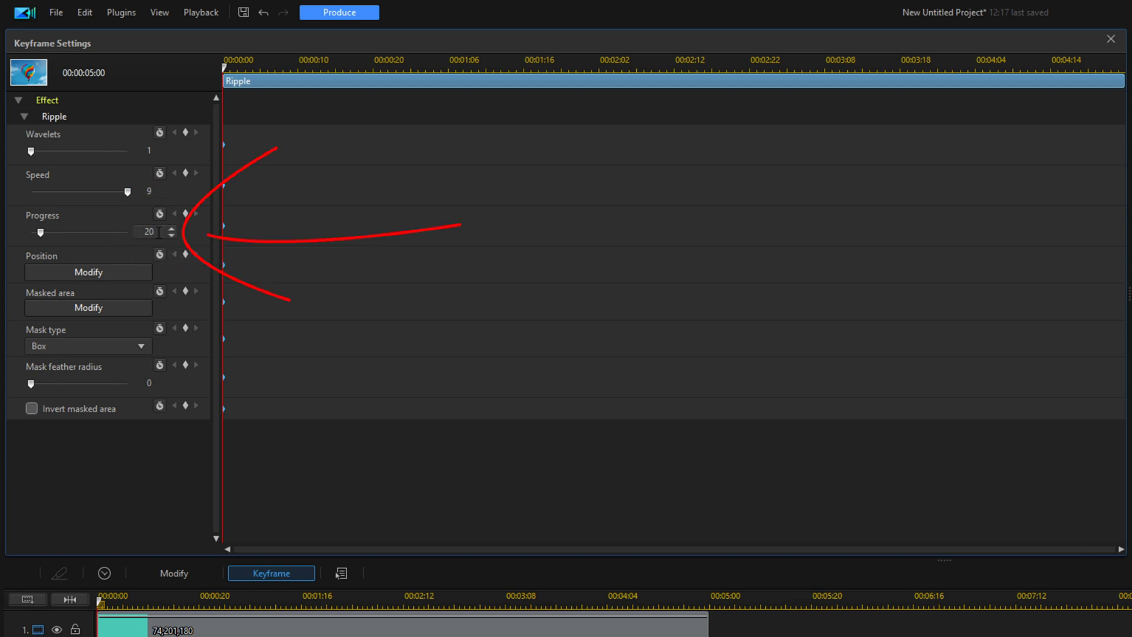
pyautogui.moveTo(158, 232); pyautogui.dragTo(105, 232)
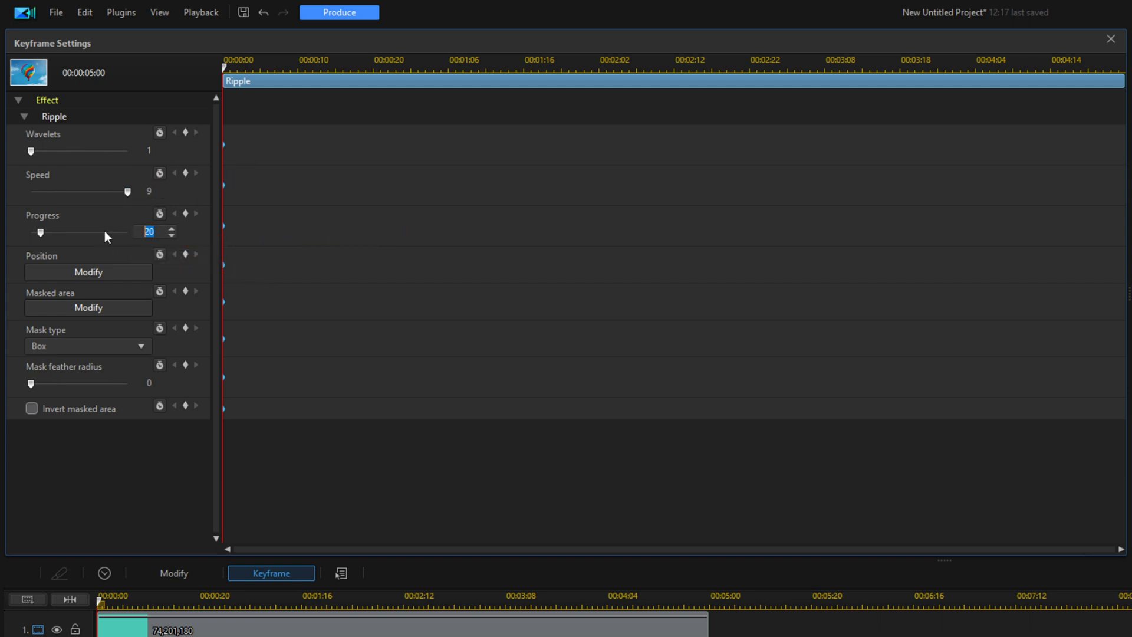
pyautogui.write('155')
pyautogui.press('Return')
# At about 00:03:08, key Ripple with Wavelets 1, Speed 9 and Progress 200.
pyautogui.moveTo(225, 68); pyautogui.dragTo(1123, 69)
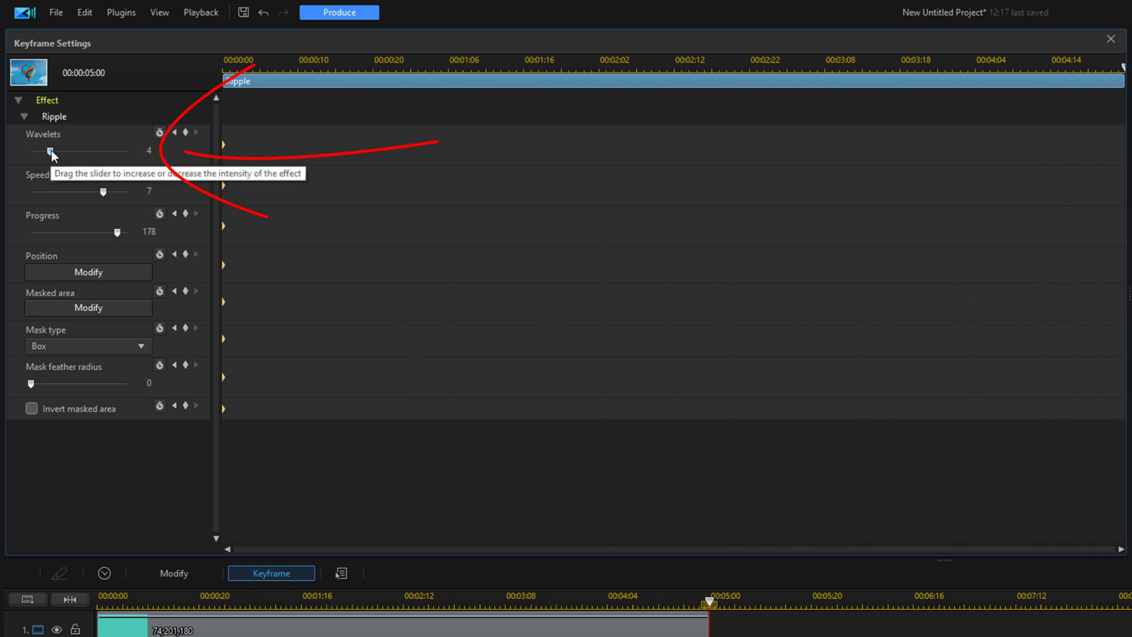
pyautogui.moveTo(51, 151); pyautogui.dragTo(1, 155)
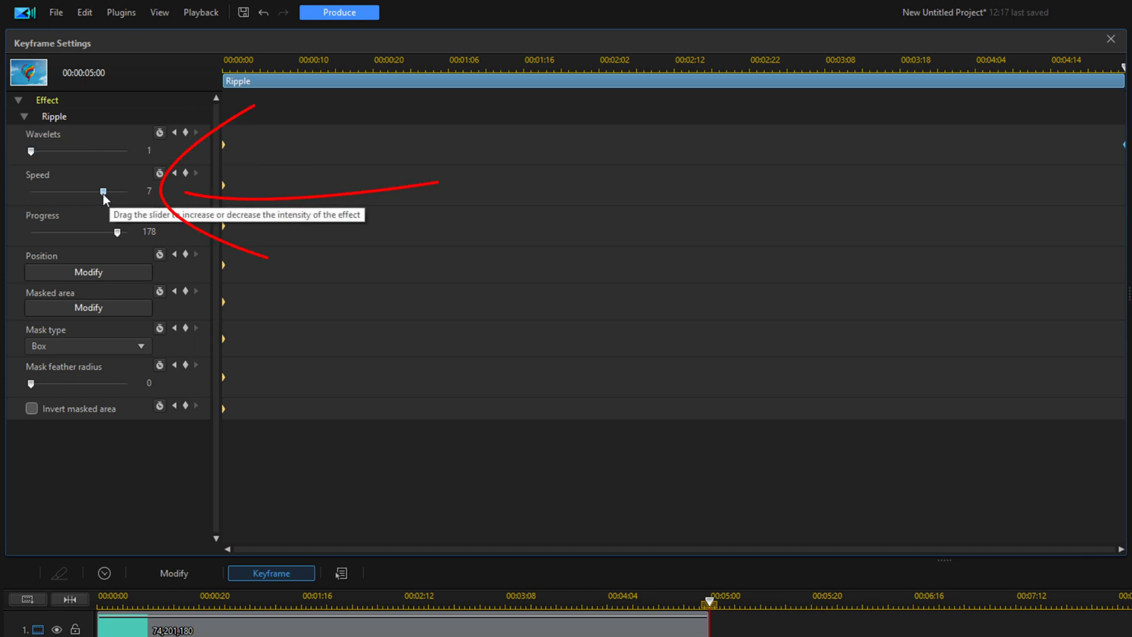
pyautogui.click(104, 192)
pyautogui.moveTo(104, 192); pyautogui.dragTo(183, 195)
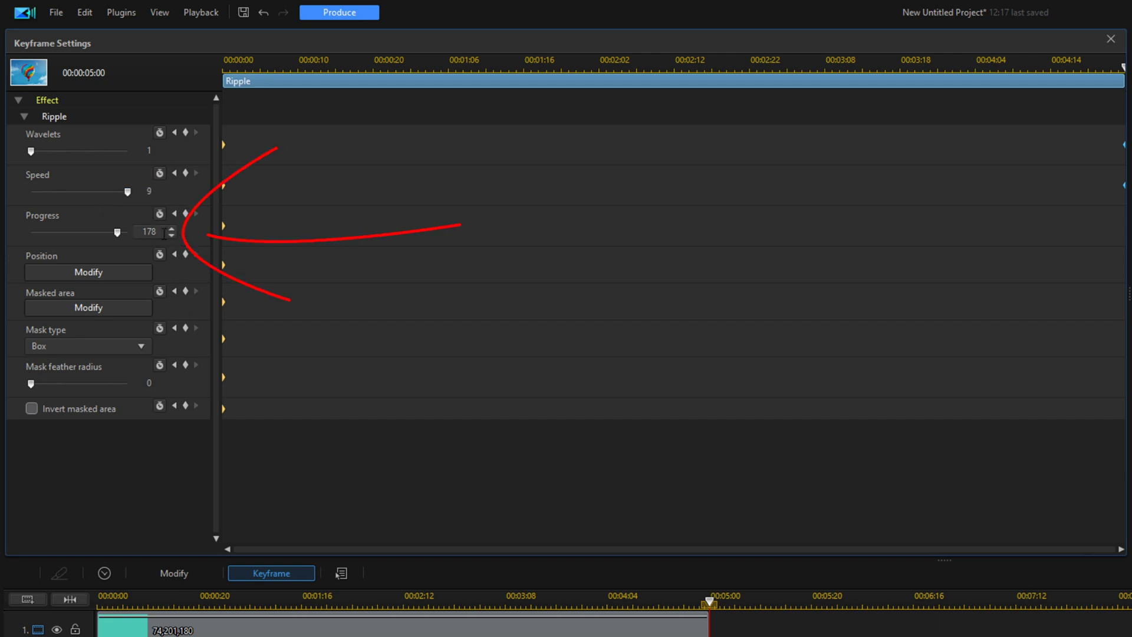
pyautogui.moveTo(164, 233); pyautogui.dragTo(129, 235)
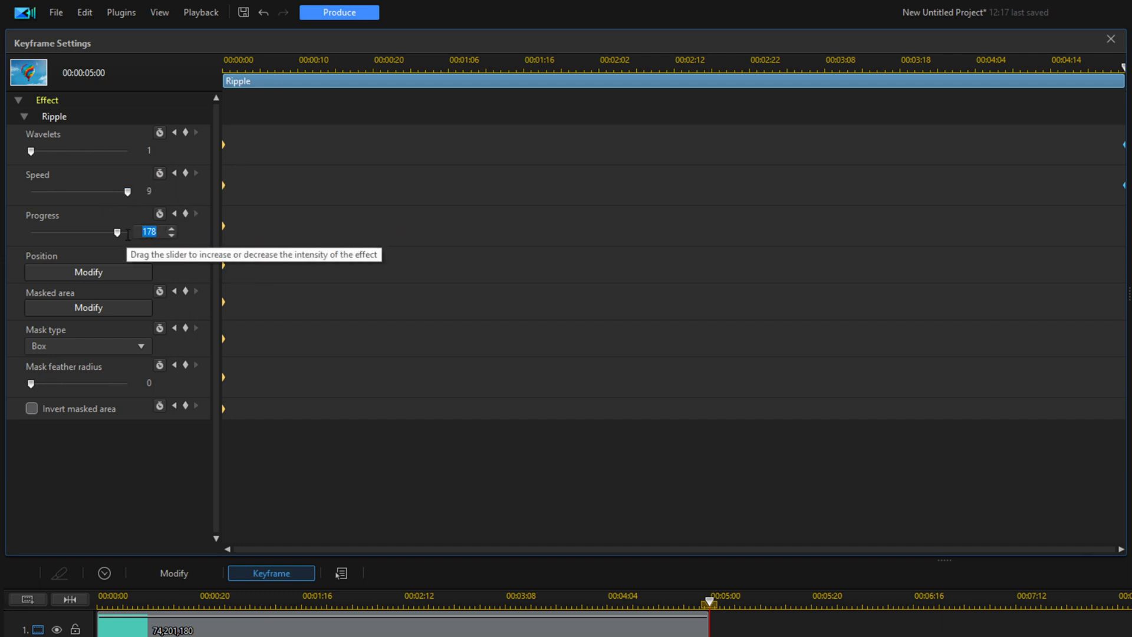
pyautogui.write('200')
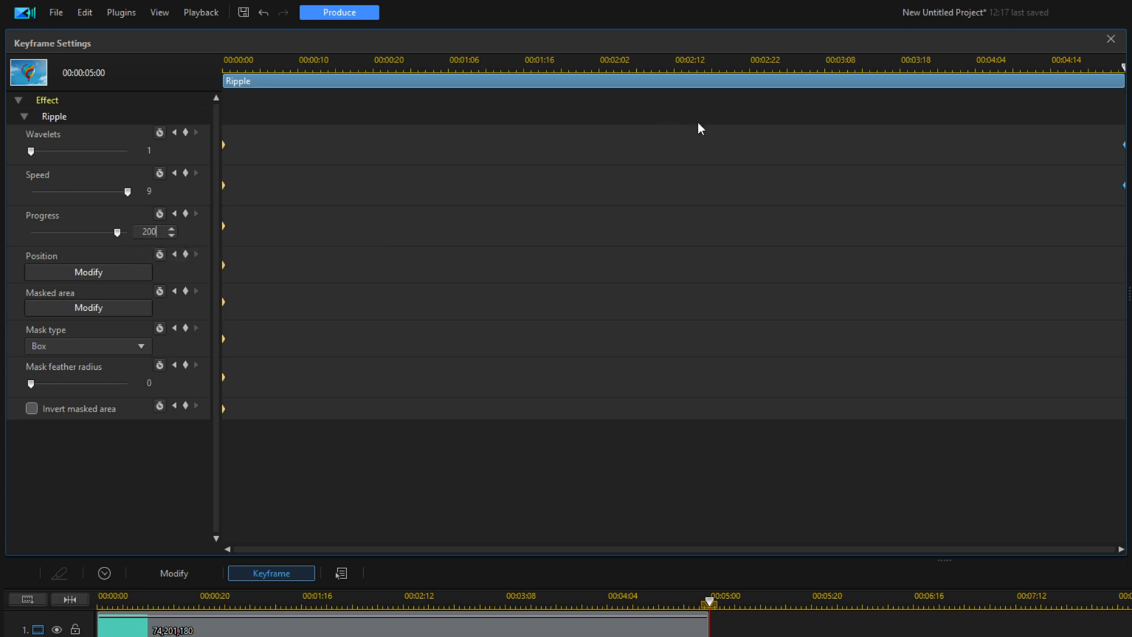
# Place TITLE.jpg from Media Content on track 4 starting at 00:00:00.
pyautogui.click(1111, 43)
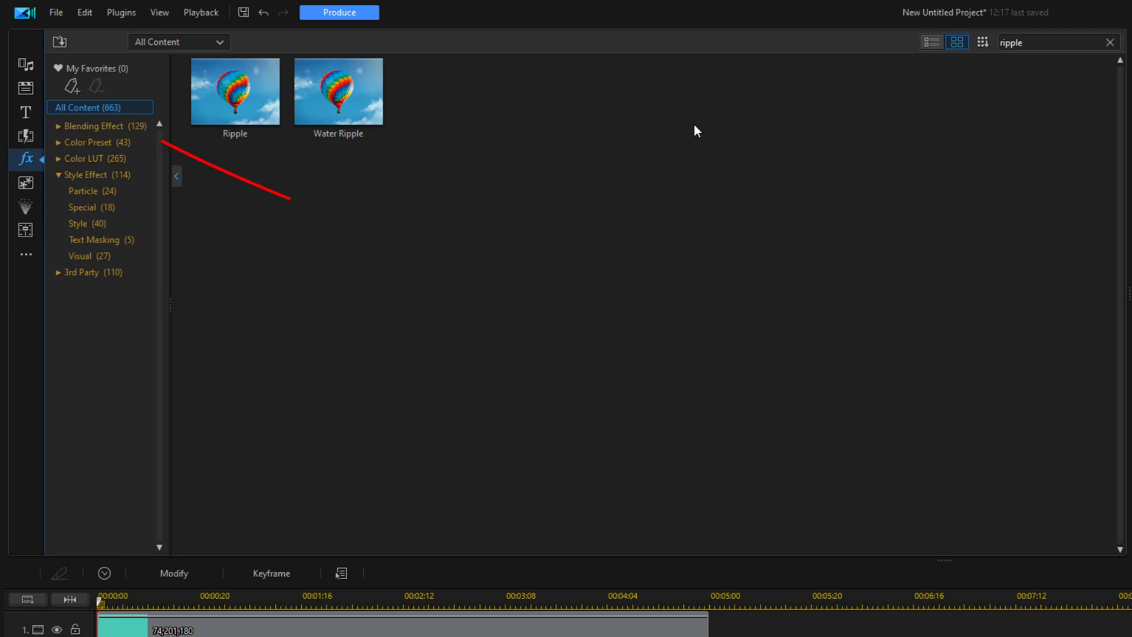
pyautogui.click(23, 69)
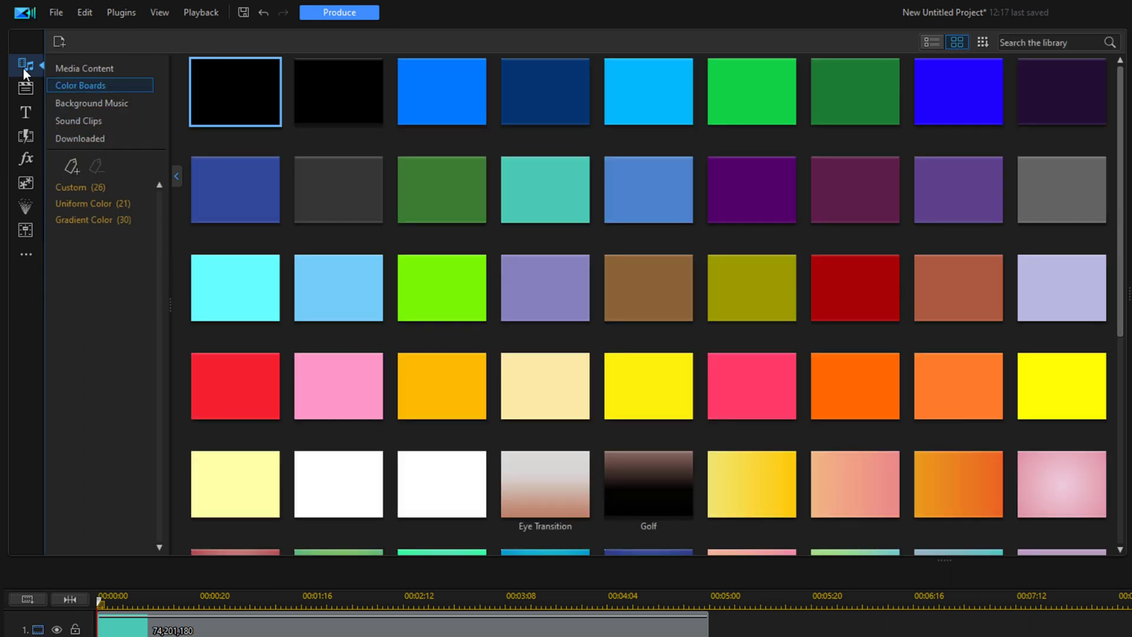
pyautogui.click(75, 68)
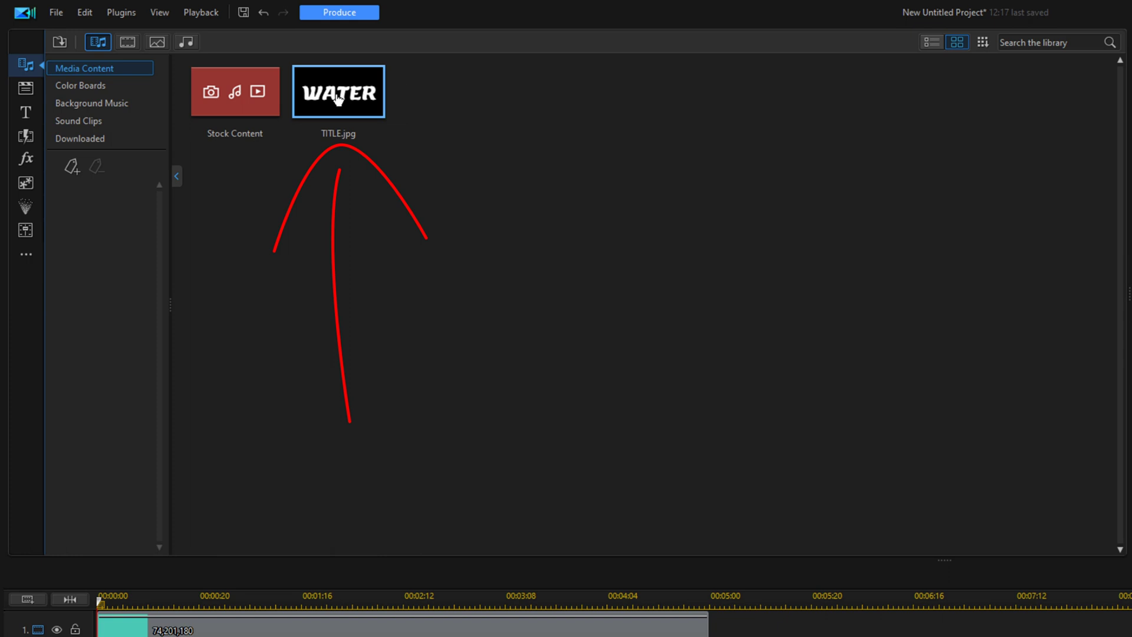
pyautogui.moveTo(338, 99)
pyautogui.mouseDown()
pyautogui.moveTo(293, 636)
pyautogui.moveTo(87, 636)
pyautogui.mouseUp()
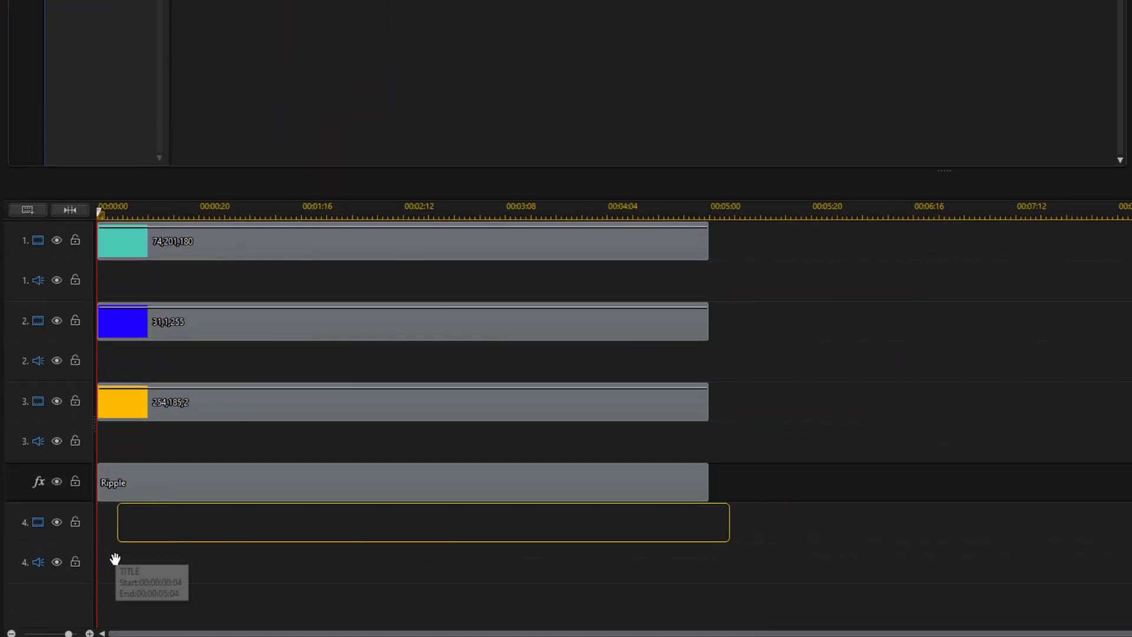
pyautogui.moveTo(87, 558); pyautogui.dragTo(182, 545)
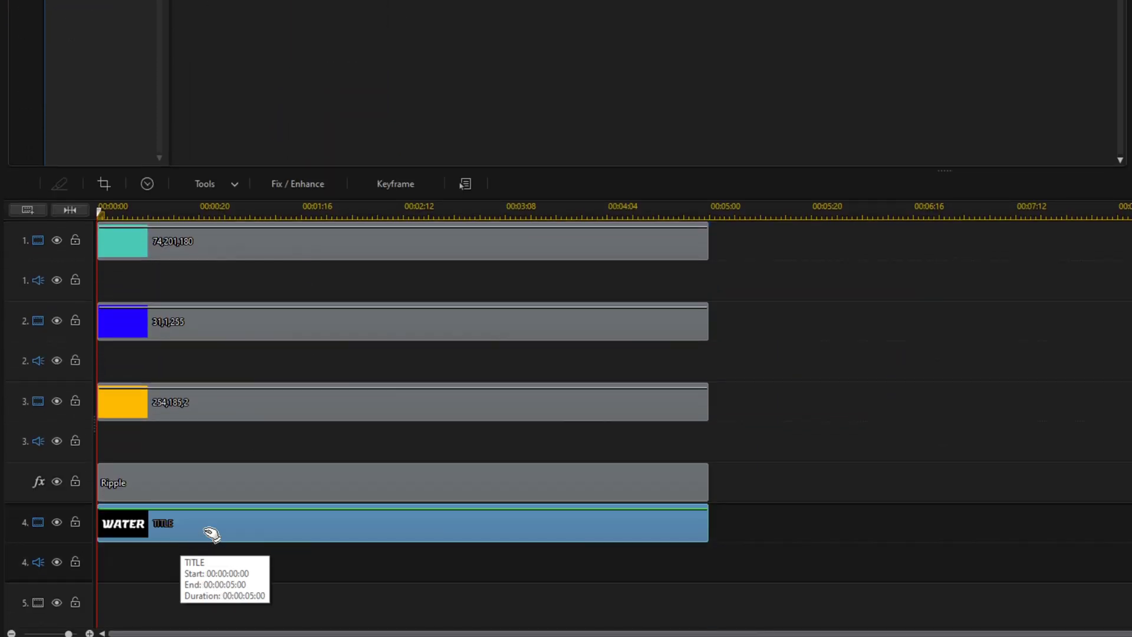
# Apply the Darken blending mode to the WATER title clip.
pyautogui.click(232, 186)
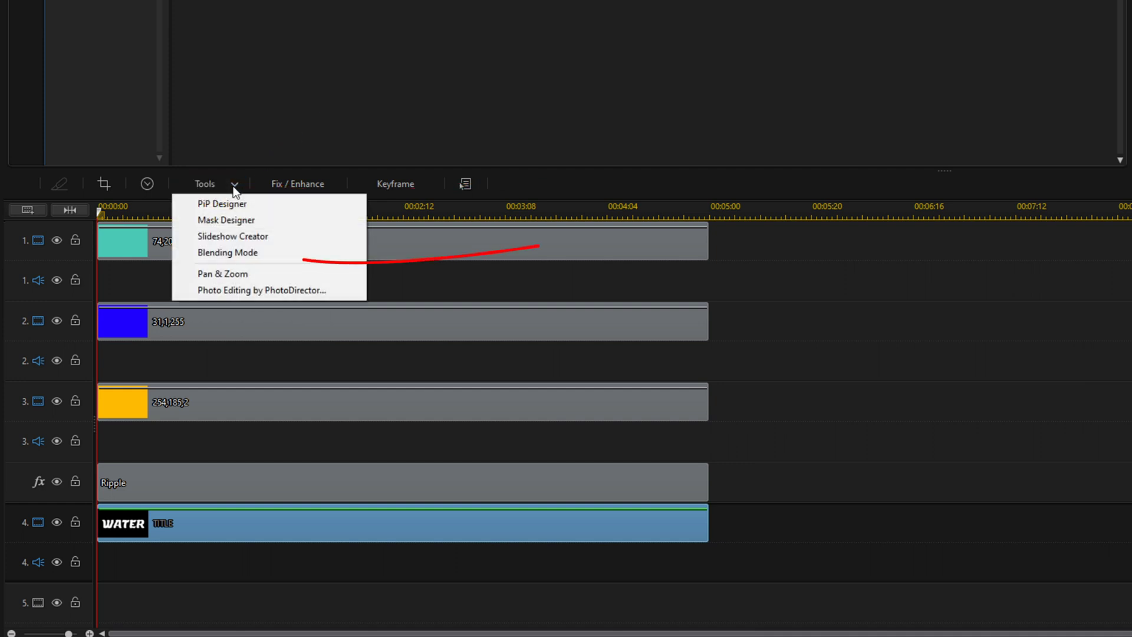
pyautogui.click(226, 251)
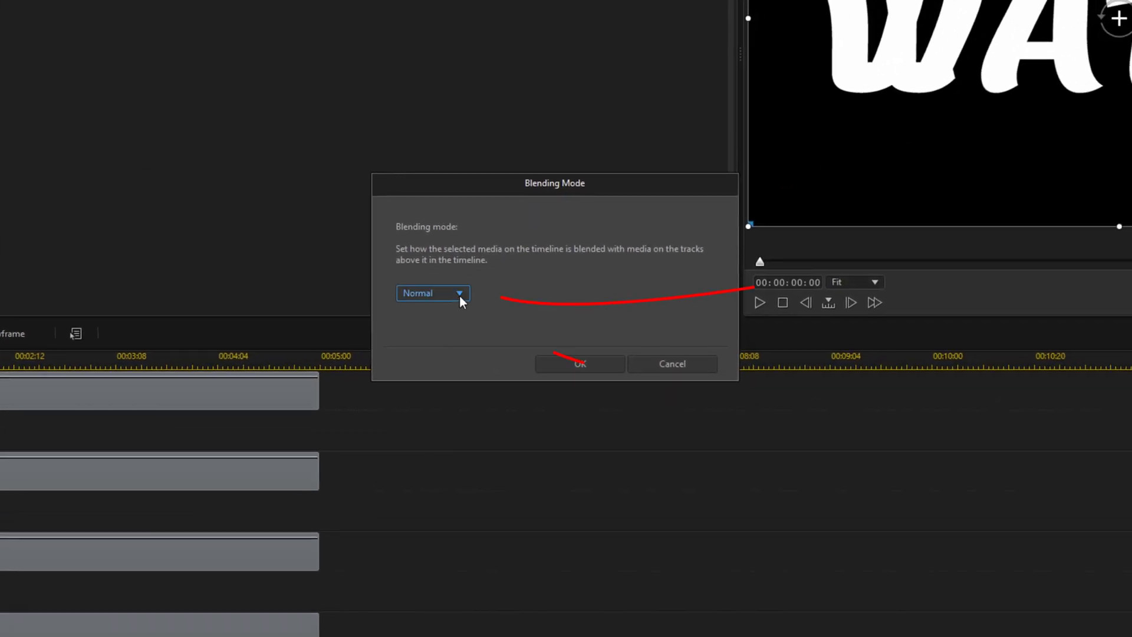
pyautogui.click(459, 294)
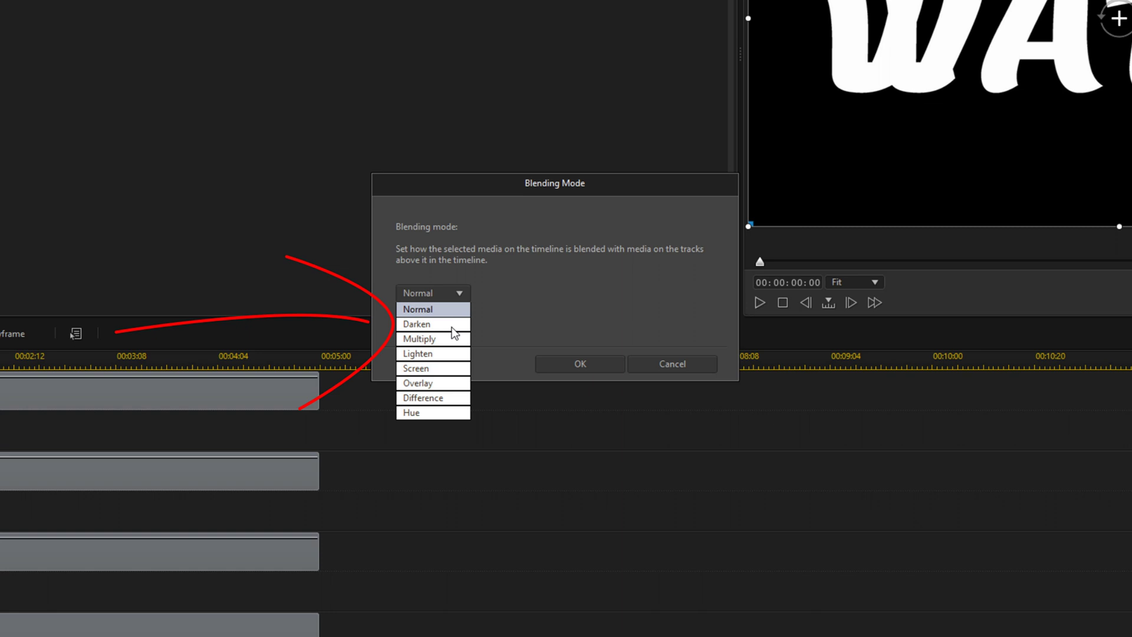
pyautogui.click(435, 326)
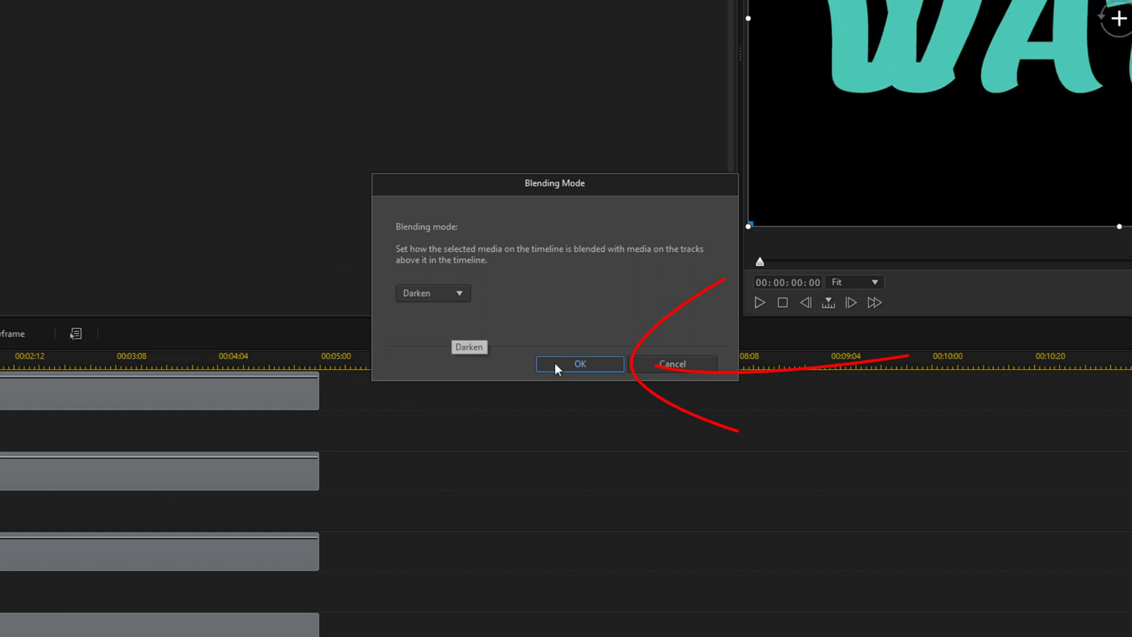
pyautogui.click(580, 364)
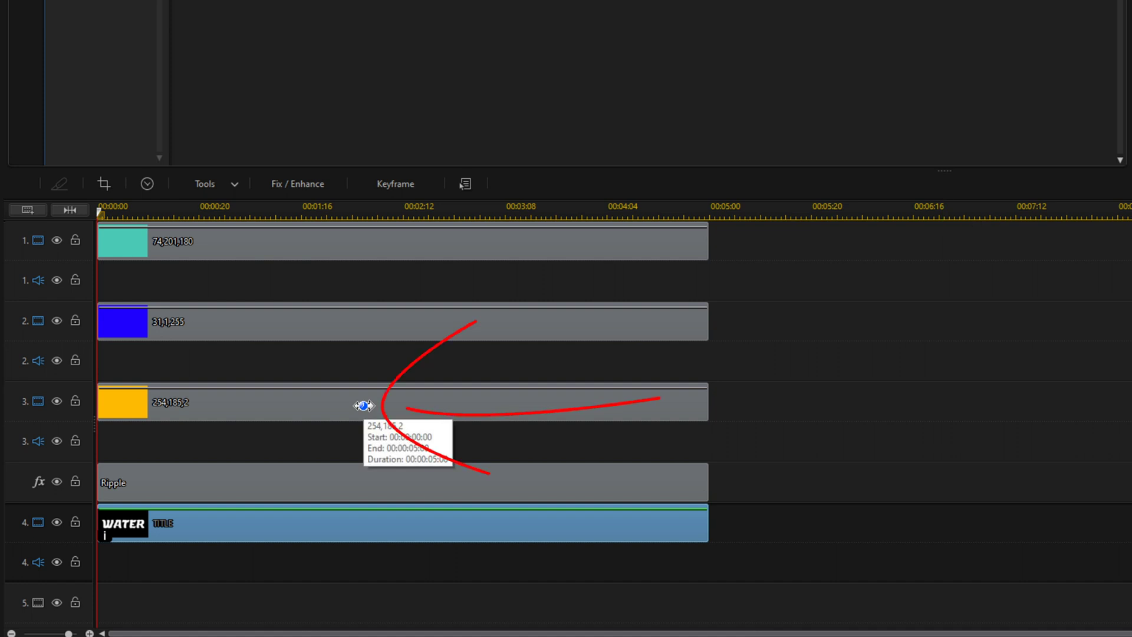
# In PiP Designer, key the orange board sliding down to Y 0.181 at five seconds.
pyautogui.doubleClick(364, 406)
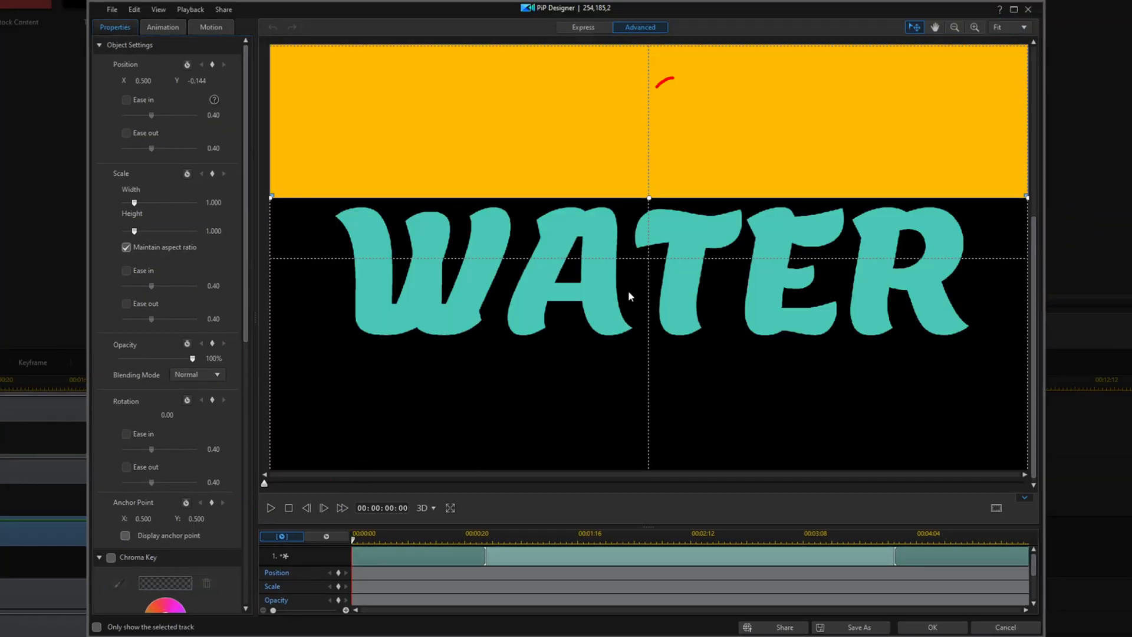
pyautogui.moveTo(675, 95); pyautogui.dragTo(677, 104)
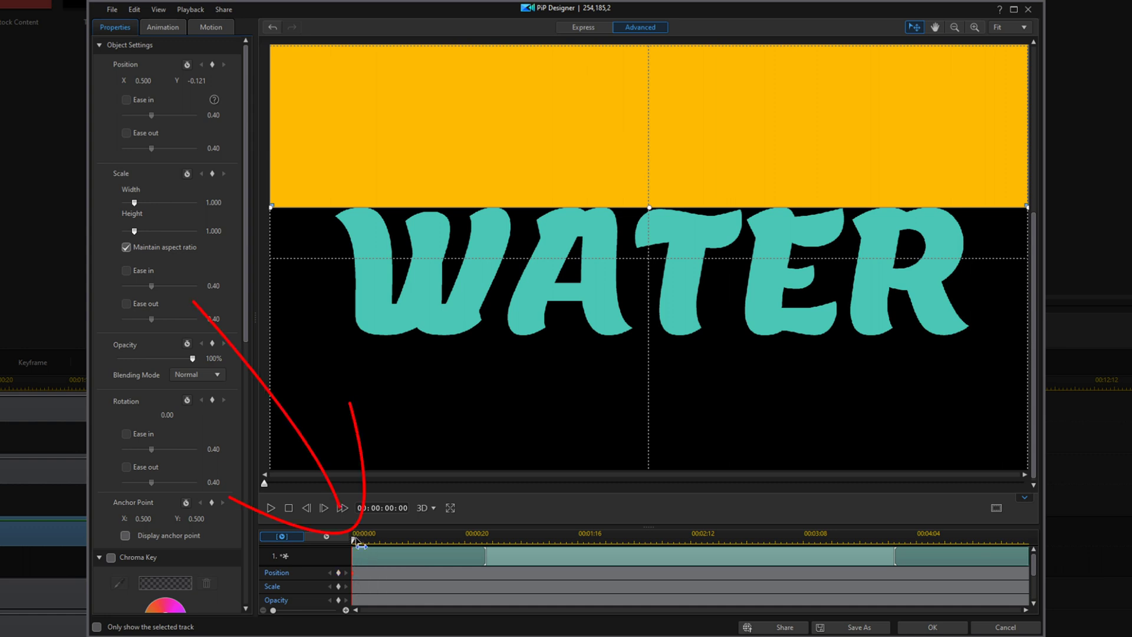
pyautogui.moveTo(358, 541); pyautogui.dragTo(1065, 559)
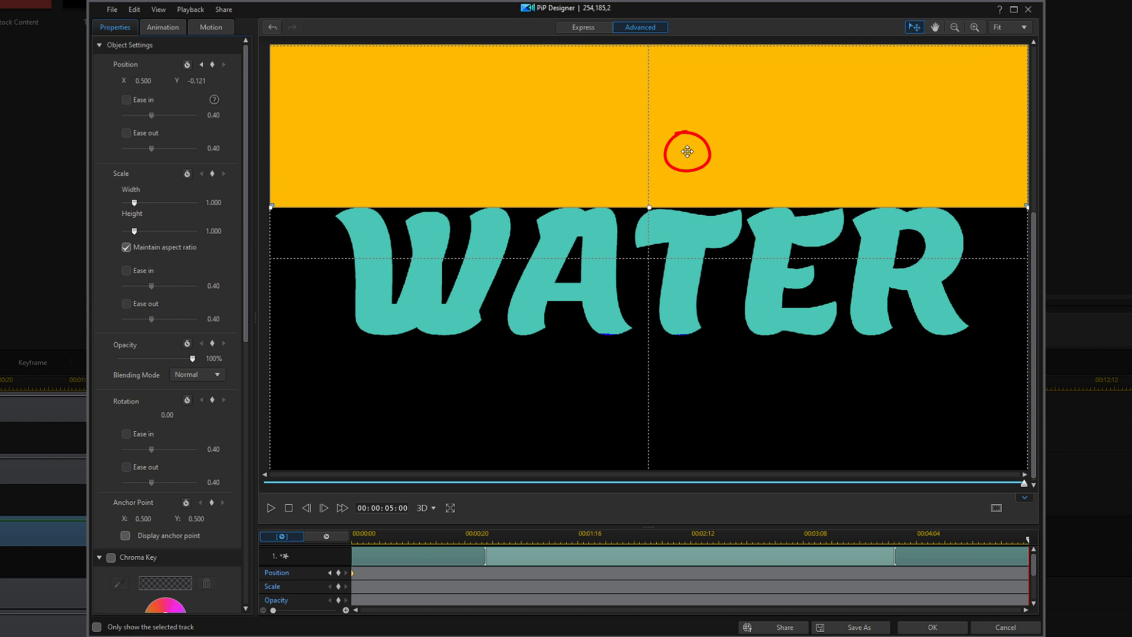
pyautogui.moveTo(688, 152); pyautogui.dragTo(691, 280)
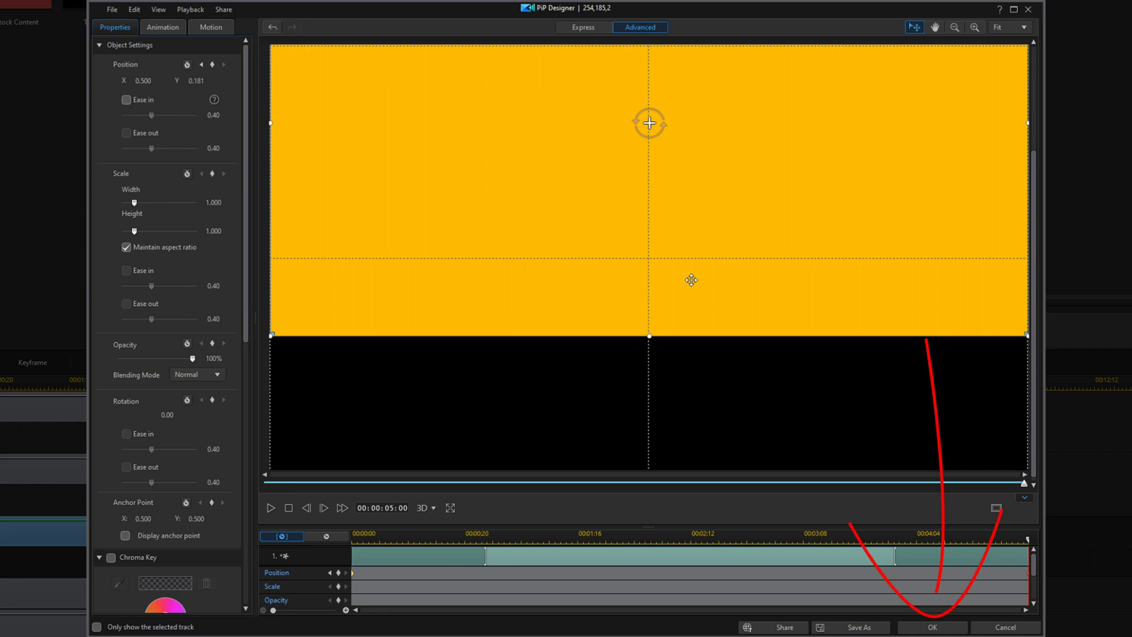
pyautogui.click(951, 629)
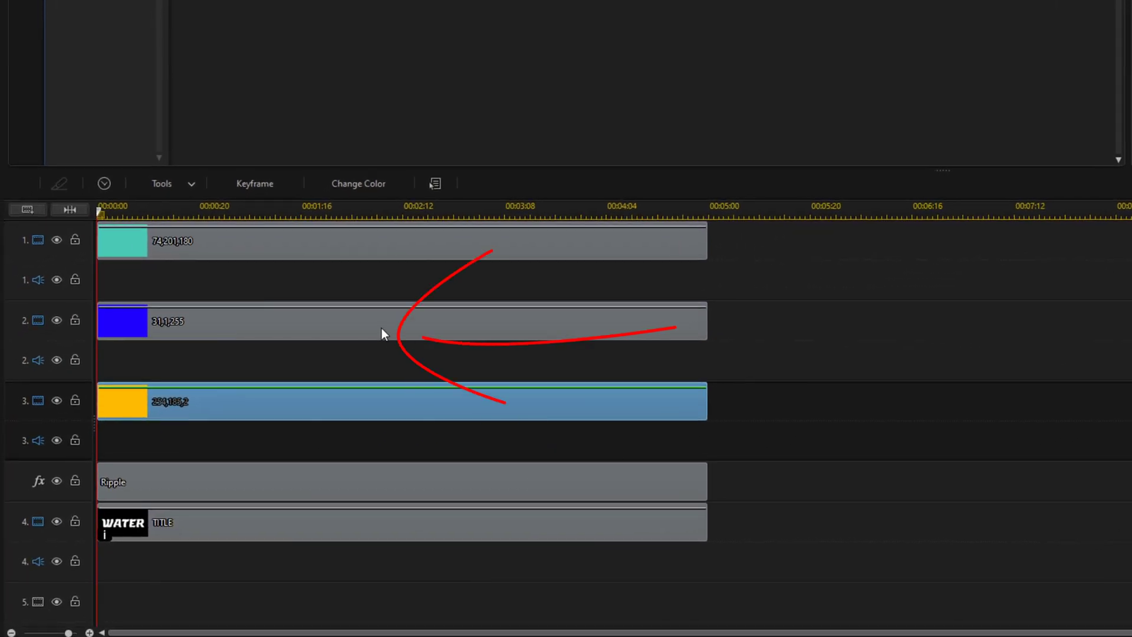
# In PiP Designer, nudge the blue board slightly higher and key its starting position.
pyautogui.doubleClick(381, 328)
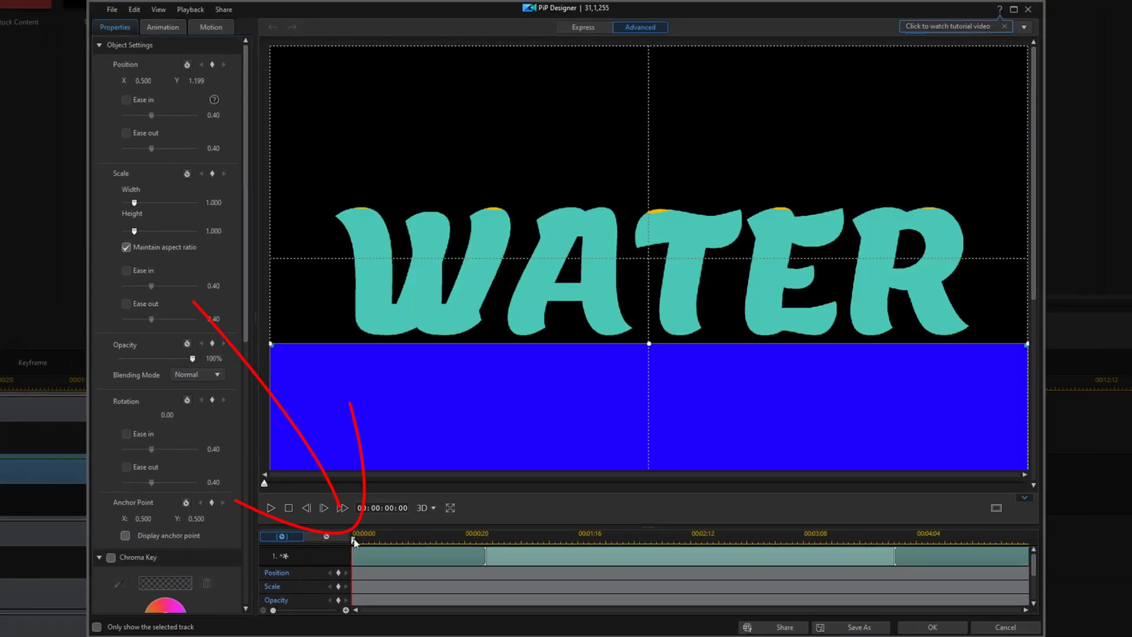
pyautogui.click(593, 404)
pyautogui.moveTo(593, 403); pyautogui.dragTo(594, 401)
pyautogui.moveTo(594, 399); pyautogui.dragTo(594, 395)
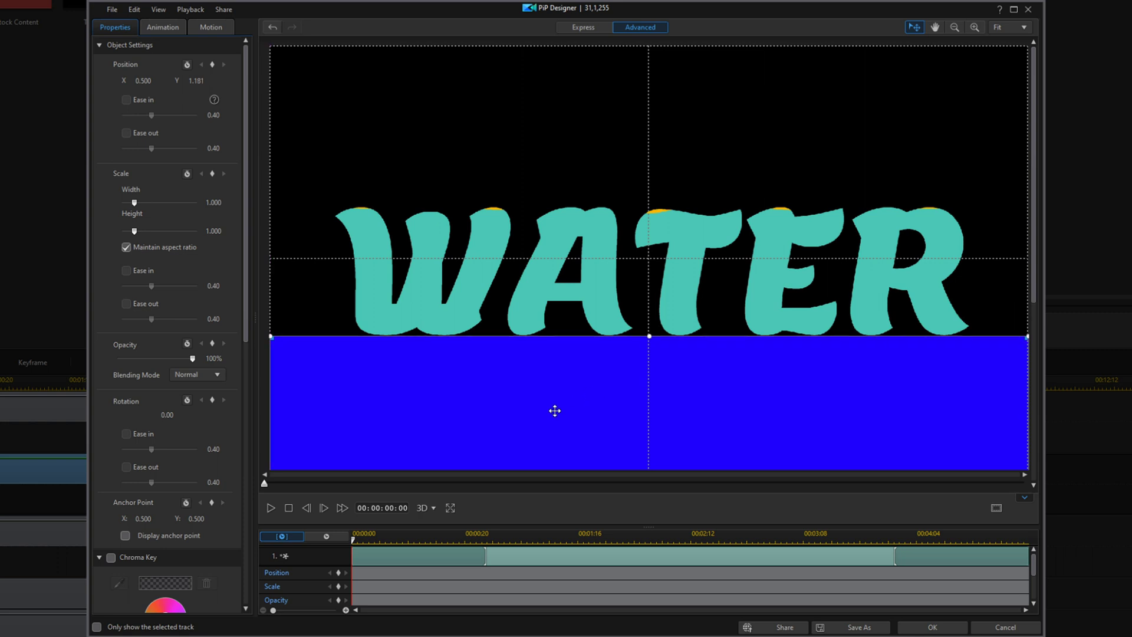
pyautogui.click(339, 574)
# At the clip end, raise the blue board to Y 0.873 over WATER and apply.
pyautogui.moveTo(353, 541); pyautogui.dragTo(508, 547)
pyautogui.moveTo(763, 555); pyautogui.dragTo(1055, 544)
pyautogui.click(674, 392)
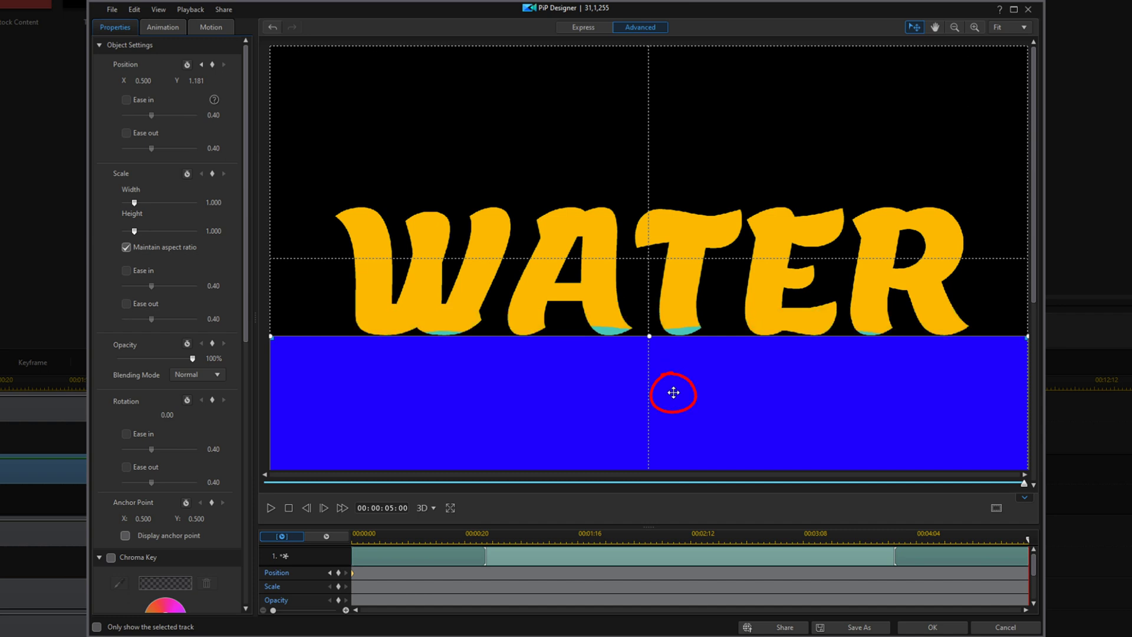
pyautogui.moveTo(673, 392); pyautogui.dragTo(672, 260)
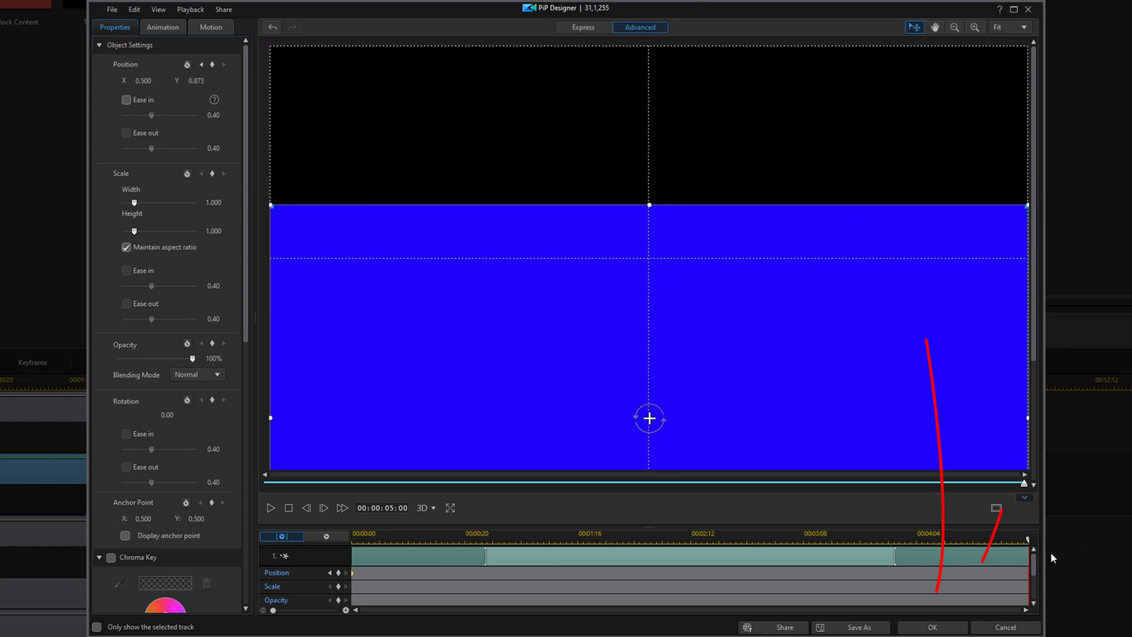
pyautogui.click(944, 628)
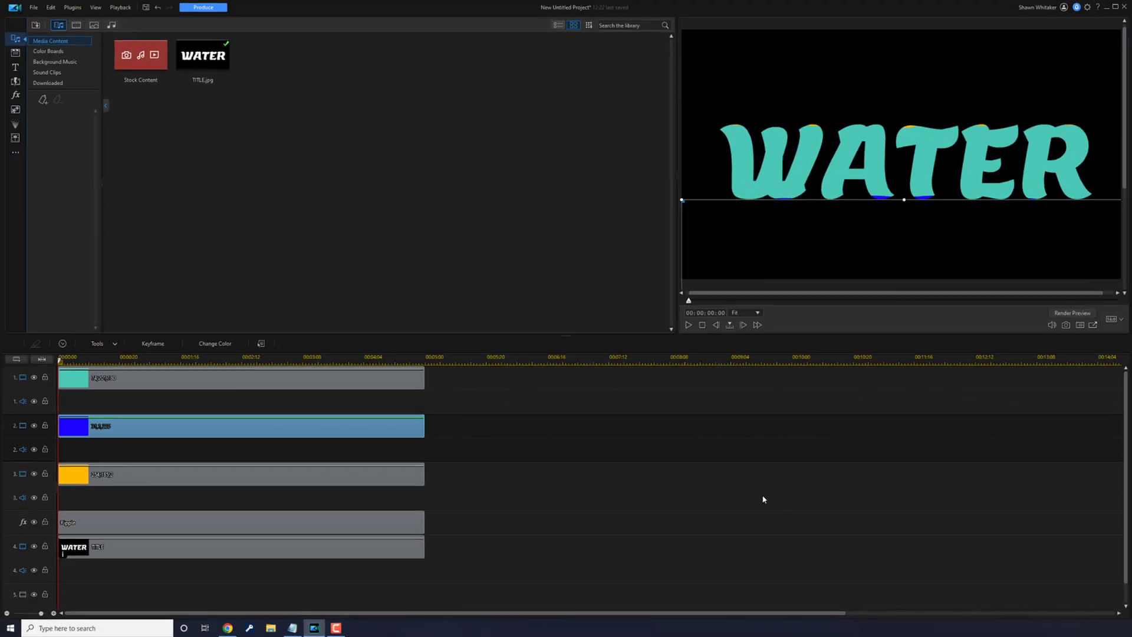